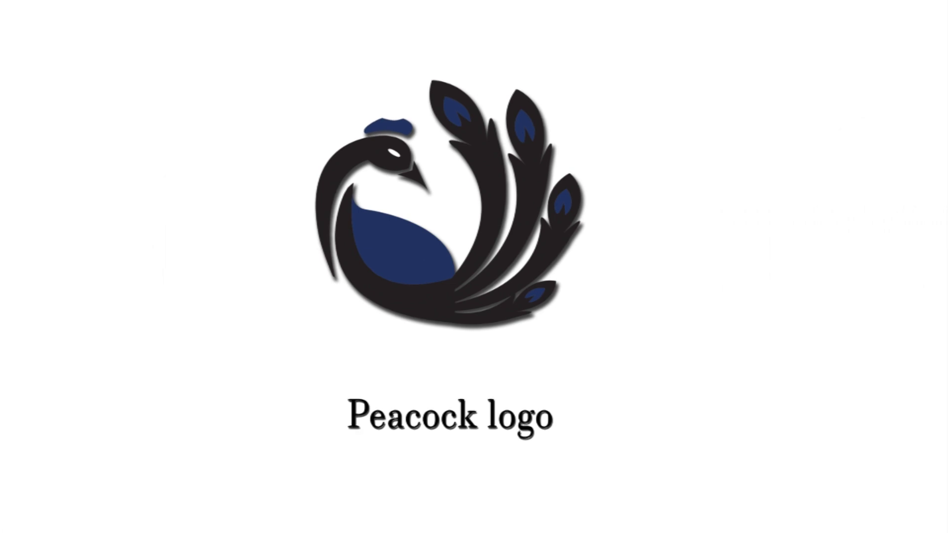
Start a new blank document and draw the neck's curved lower edge and short vertical edge.
{"action": "left_click", "coordinate": [34, 9]}
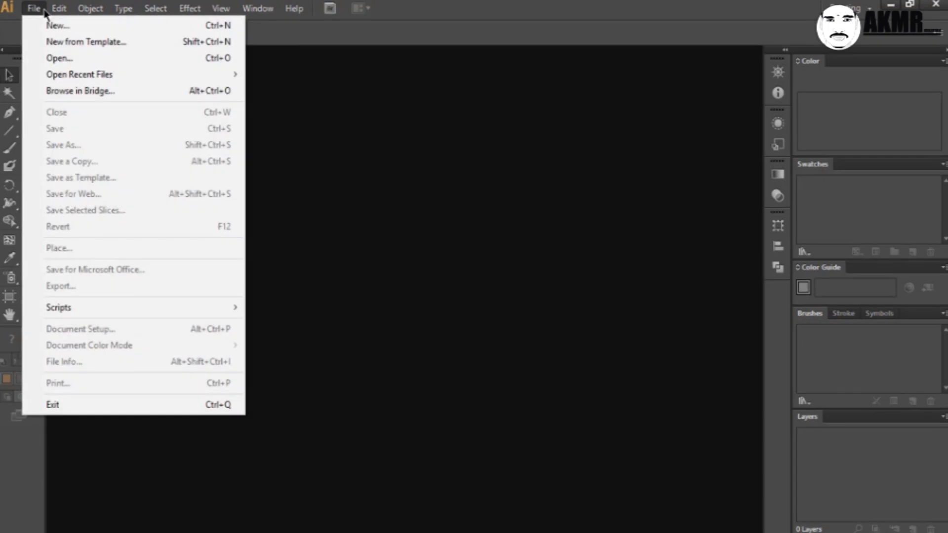
{"action": "left_click", "coordinate": [54, 25]}
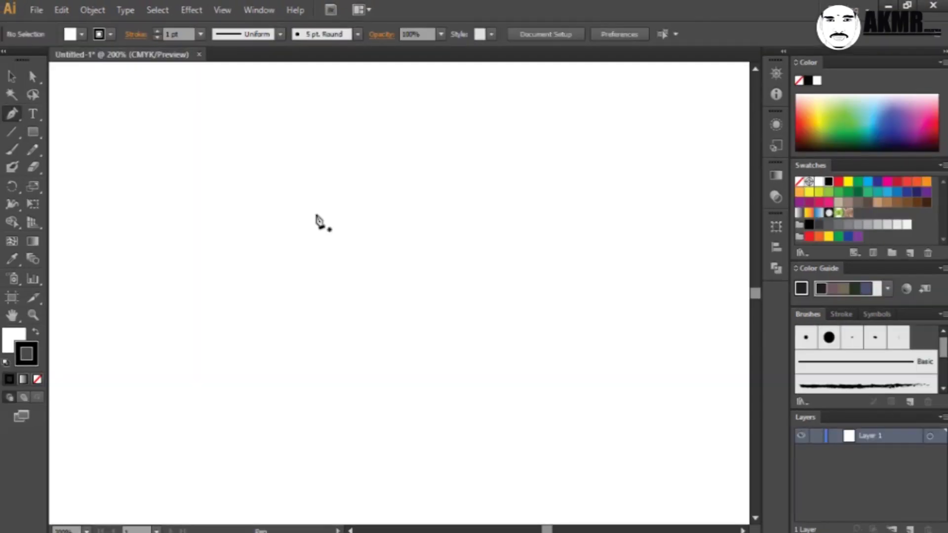
{"action": "left_click", "coordinate": [316, 214]}
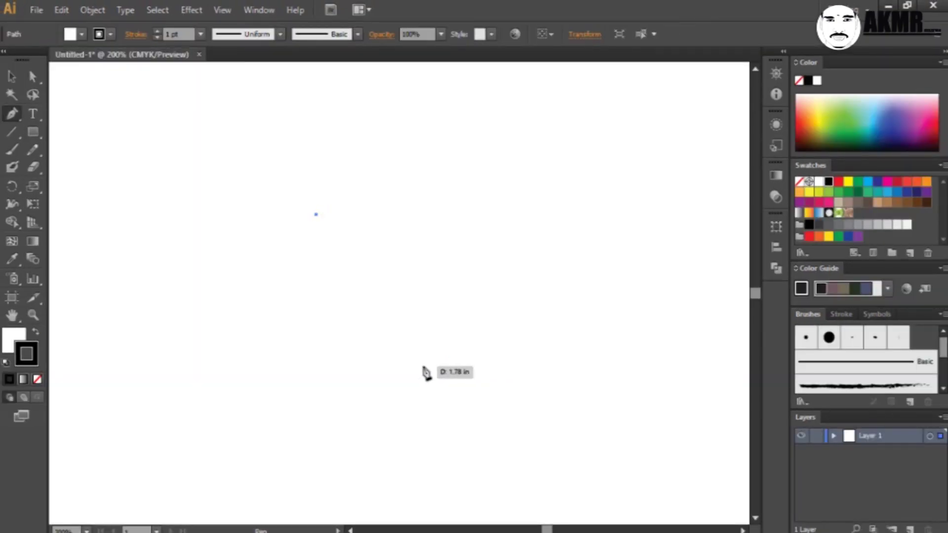
{"action": "left_click_drag", "start_coordinate": [423, 366], "coordinate": [583, 376]}
{"action": "left_click", "coordinate": [426, 369]}
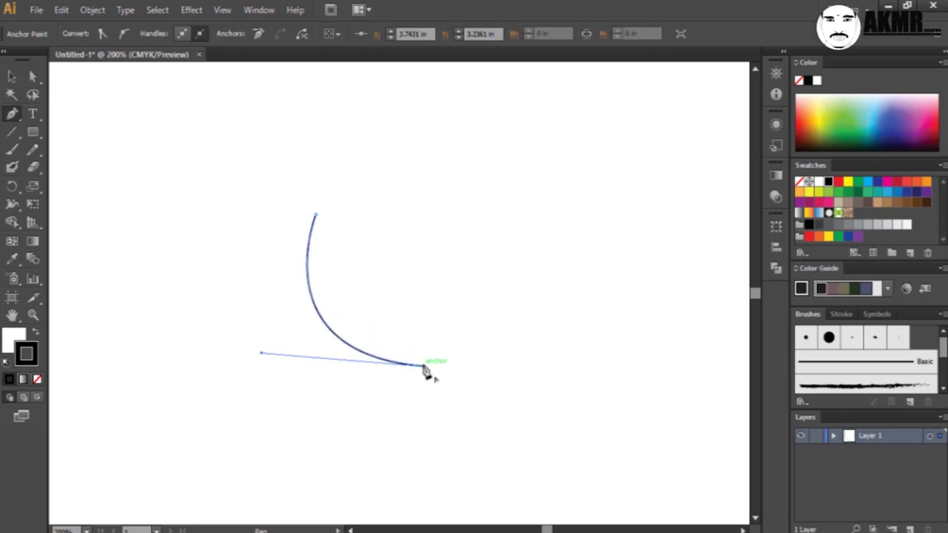
{"action": "left_click", "coordinate": [423, 312]}
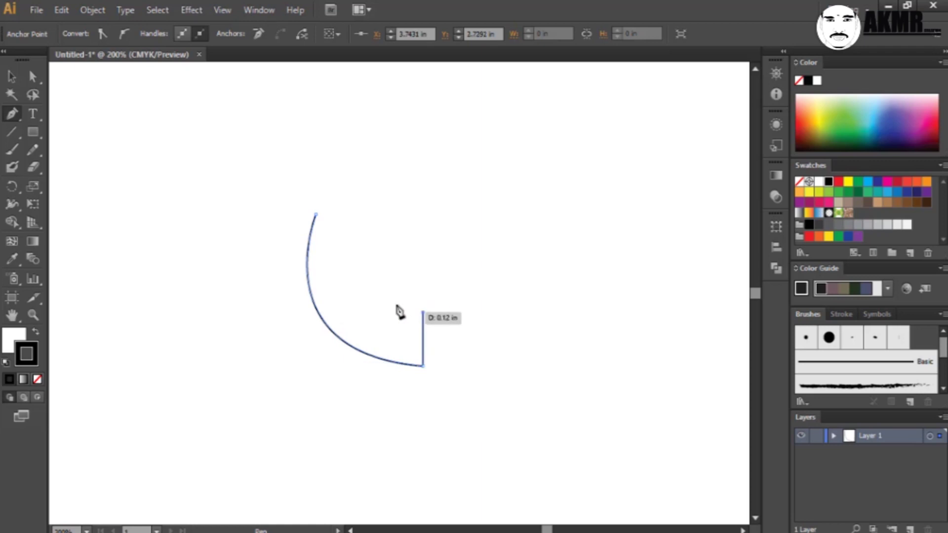
Close the crescent neck shape and make it fill solid black.
{"action": "left_click_drag", "start_coordinate": [326, 202], "coordinate": [342, 252]}
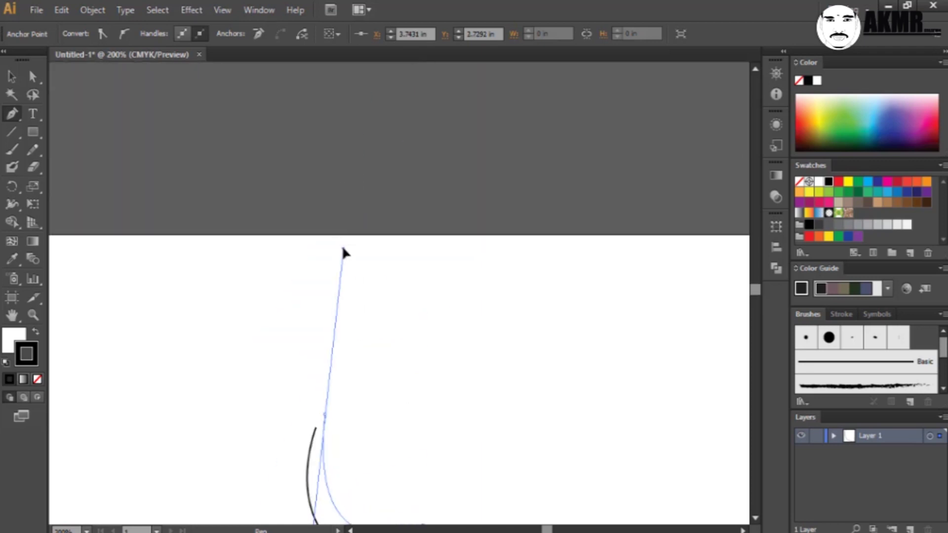
{"action": "scroll", "coordinate": [403, 365], "scroll_direction": "down", "scroll_amount": 3}
{"action": "scroll", "coordinate": [402, 364], "scroll_direction": "down", "scroll_amount": 1}
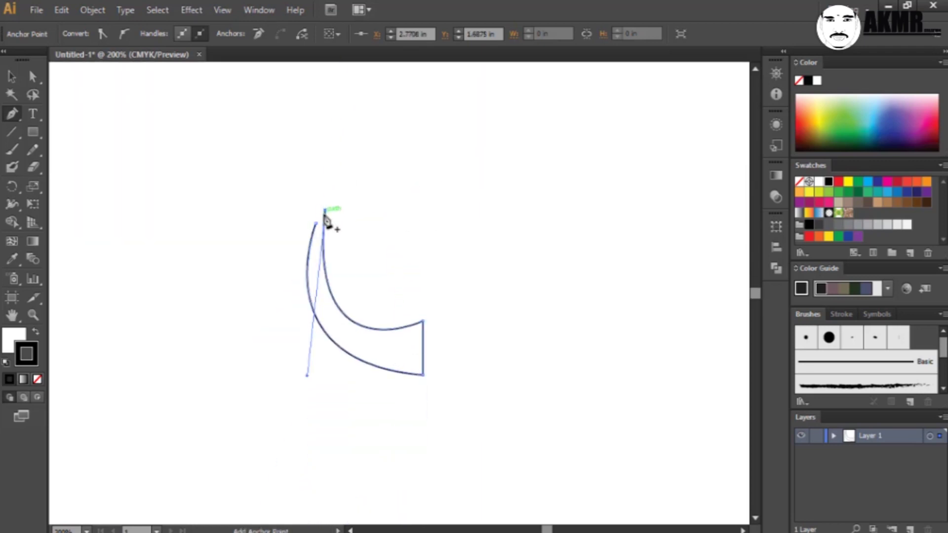
{"action": "left_click_drag", "start_coordinate": [317, 226], "coordinate": [316, 226]}
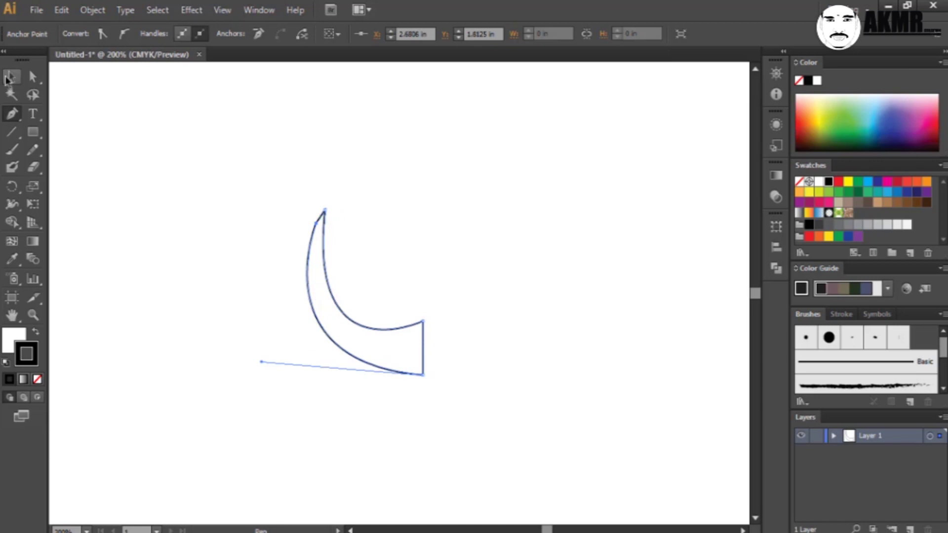
{"action": "left_click", "coordinate": [7, 79]}
{"action": "left_click", "coordinate": [372, 330]}
{"action": "key", "text": "shift+x"}
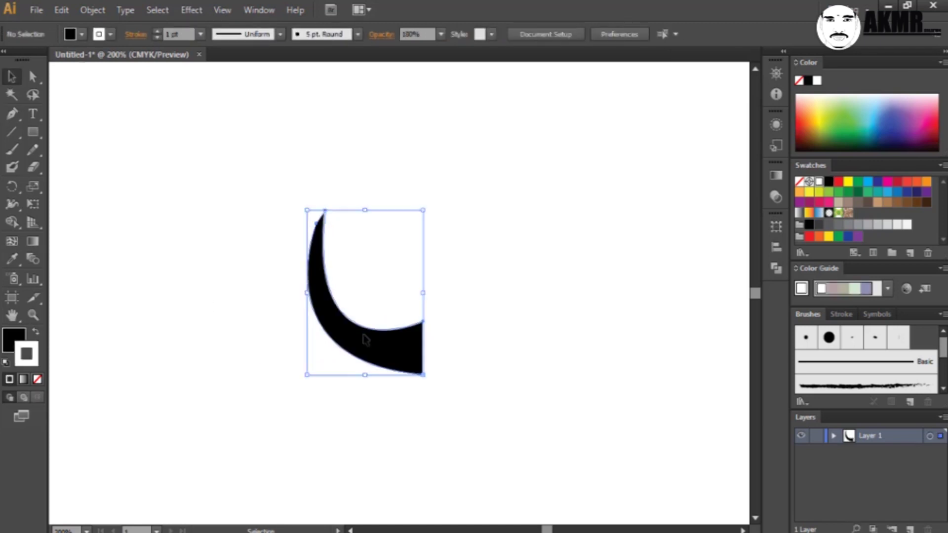
Draw a closed leaf-shaped belly inside the neck's curve, filled solid black.
{"action": "left_click", "coordinate": [407, 311]}
{"action": "key", "text": "p"}
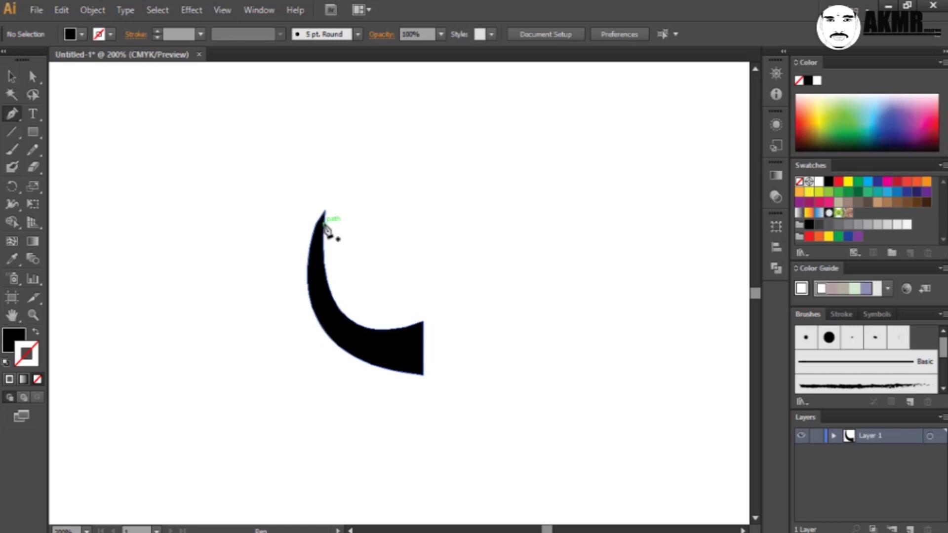
{"action": "mouse_move", "coordinate": [324, 228]}
{"action": "left_mouse_down"}
{"action": "mouse_move", "coordinate": [346, 258]}
{"action": "mouse_move", "coordinate": [338, 241]}
{"action": "left_mouse_up"}
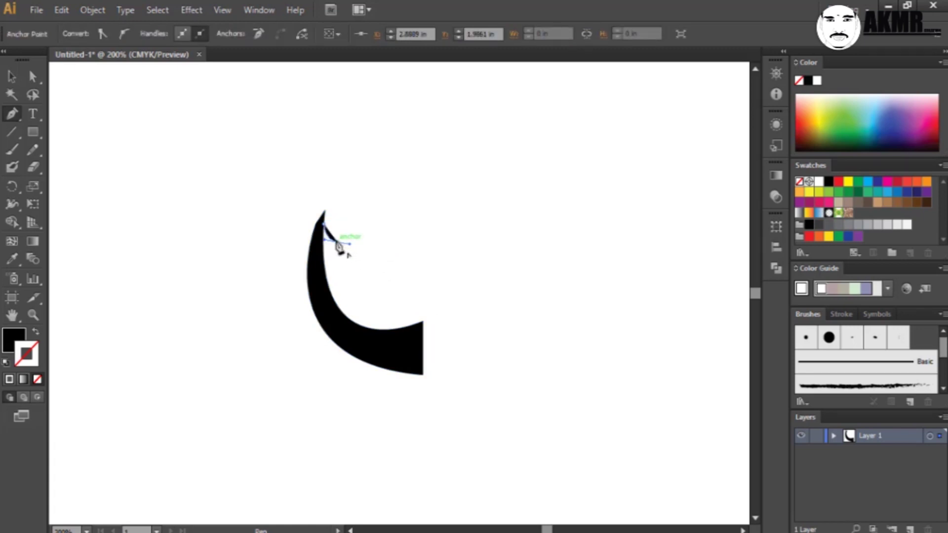
{"action": "left_click", "coordinate": [36, 334]}
{"action": "left_click_drag", "start_coordinate": [423, 322], "coordinate": [419, 384]}
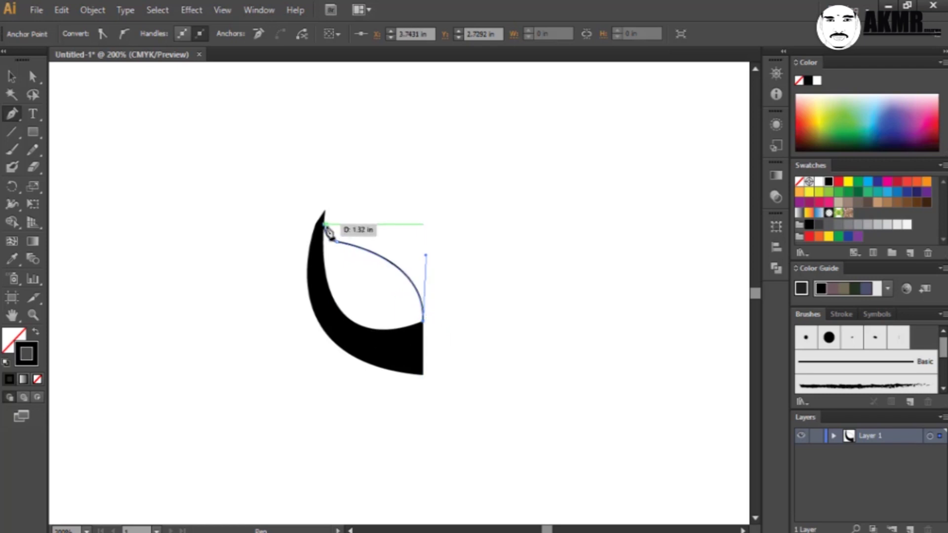
{"action": "left_click_drag", "start_coordinate": [326, 226], "coordinate": [312, 373]}
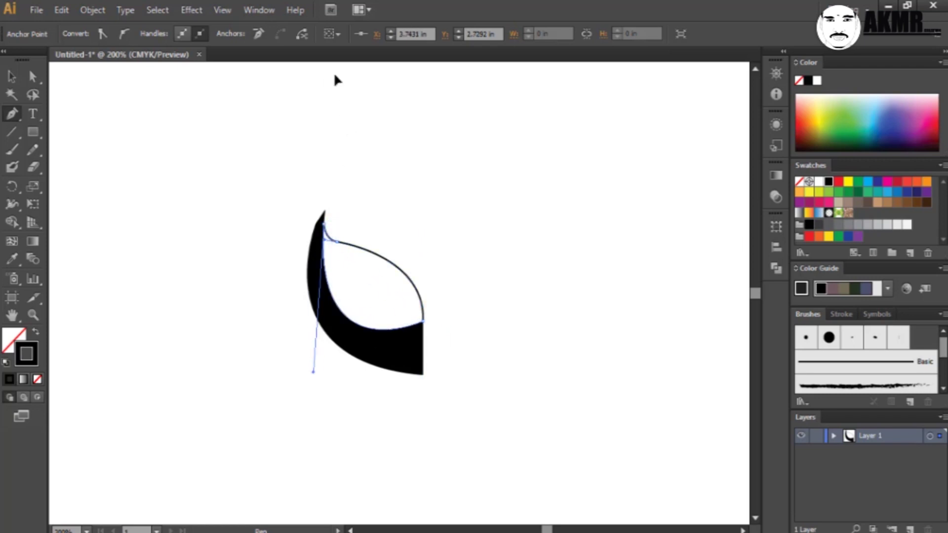
{"action": "left_click", "coordinate": [36, 332]}
{"action": "left_click", "coordinate": [12, 77]}
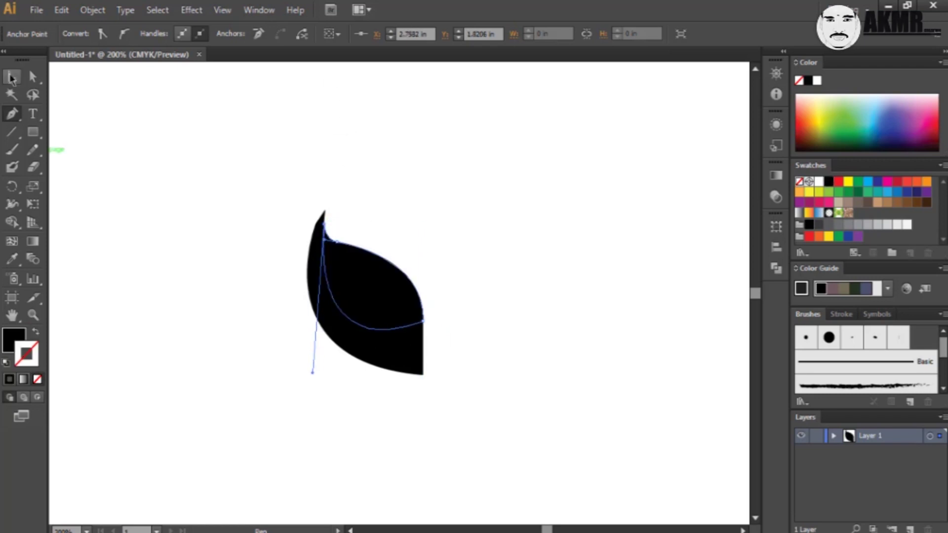
{"action": "left_click", "coordinate": [362, 288]}
{"action": "left_click", "coordinate": [81, 33]}
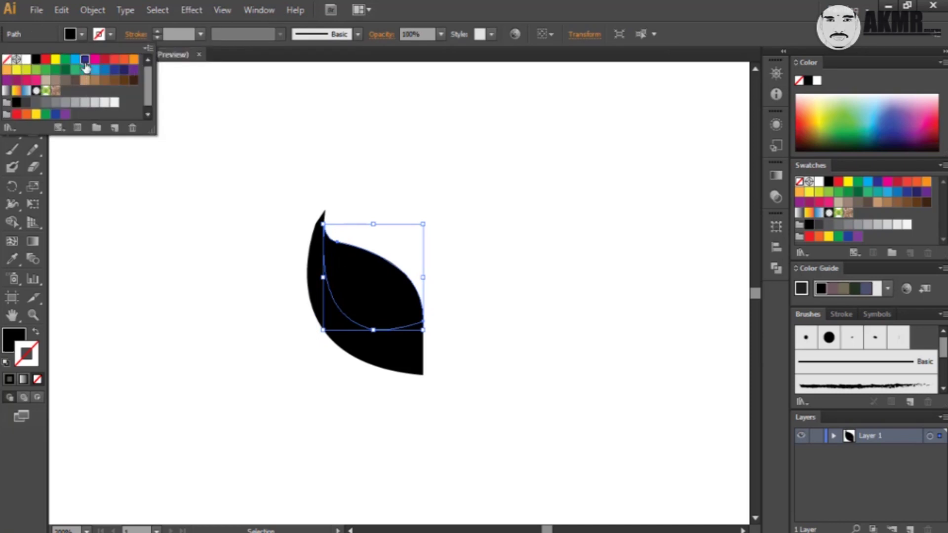
Try blue and purple swatches on the belly, then darken its fill to navy.
{"action": "left_click", "coordinate": [115, 69]}
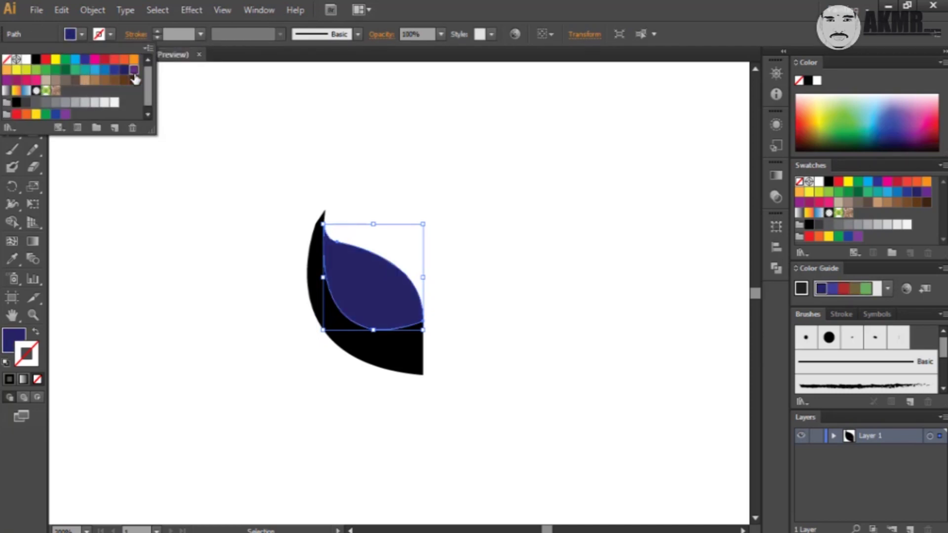
{"action": "left_click", "coordinate": [134, 71]}
{"action": "left_click", "coordinate": [66, 114]}
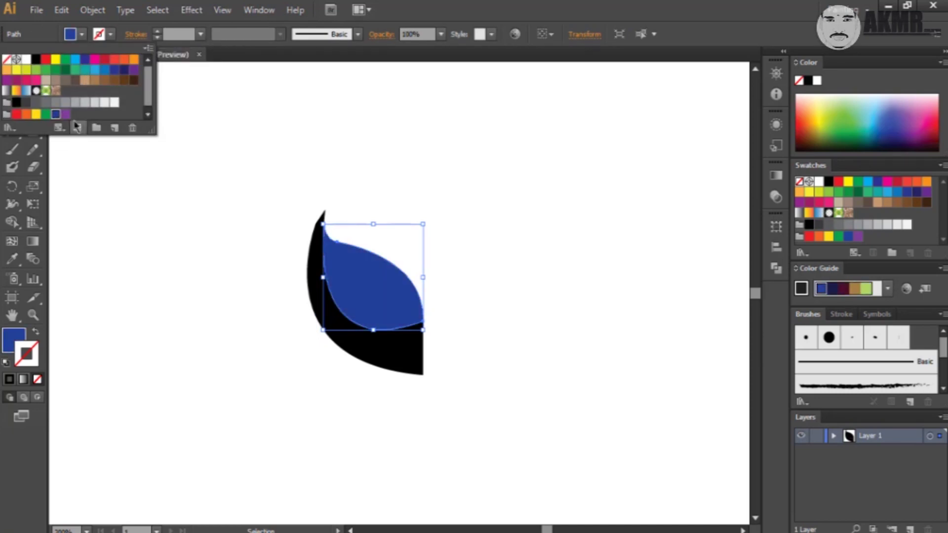
{"action": "left_click", "coordinate": [10, 342]}
{"action": "double_click", "coordinate": [10, 342]}
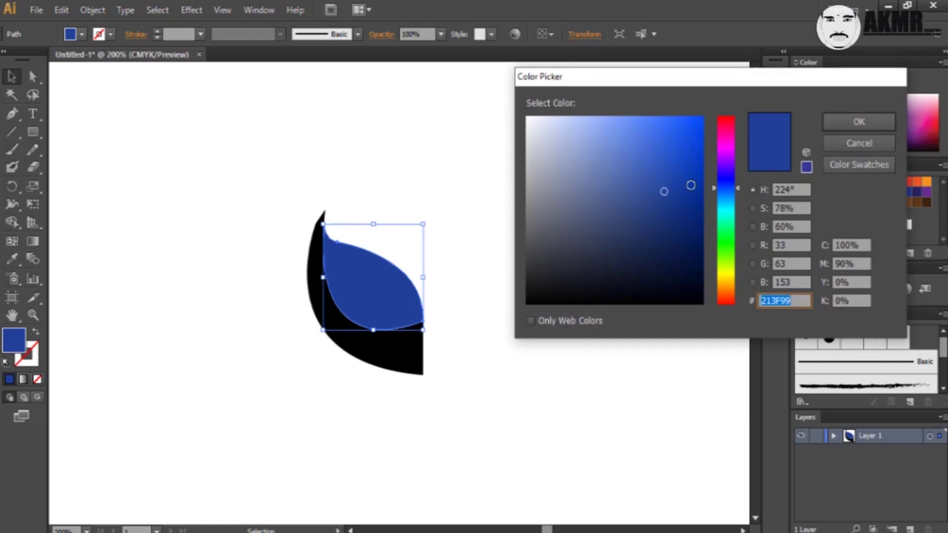
{"action": "left_click_drag", "start_coordinate": [726, 172], "coordinate": [738, 184]}
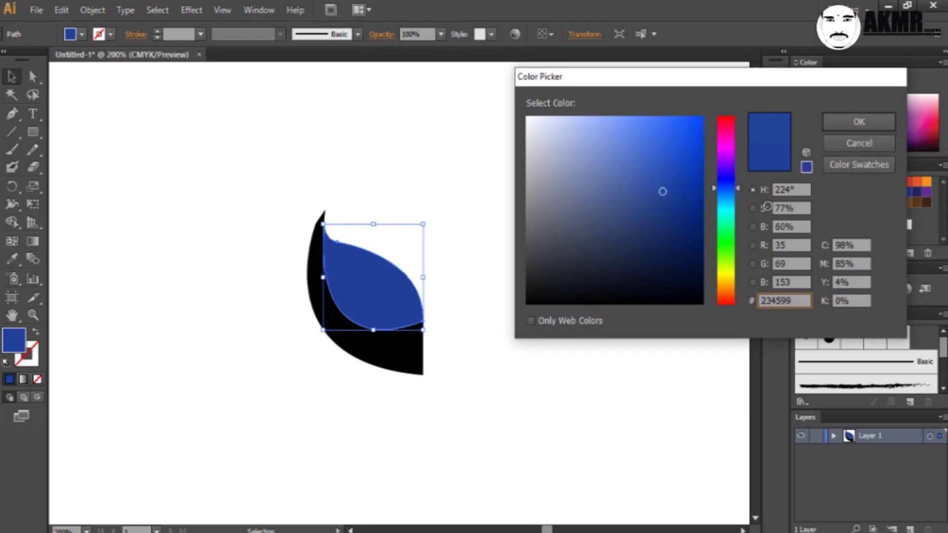
{"action": "left_click_drag", "start_coordinate": [681, 191], "coordinate": [721, 218]}
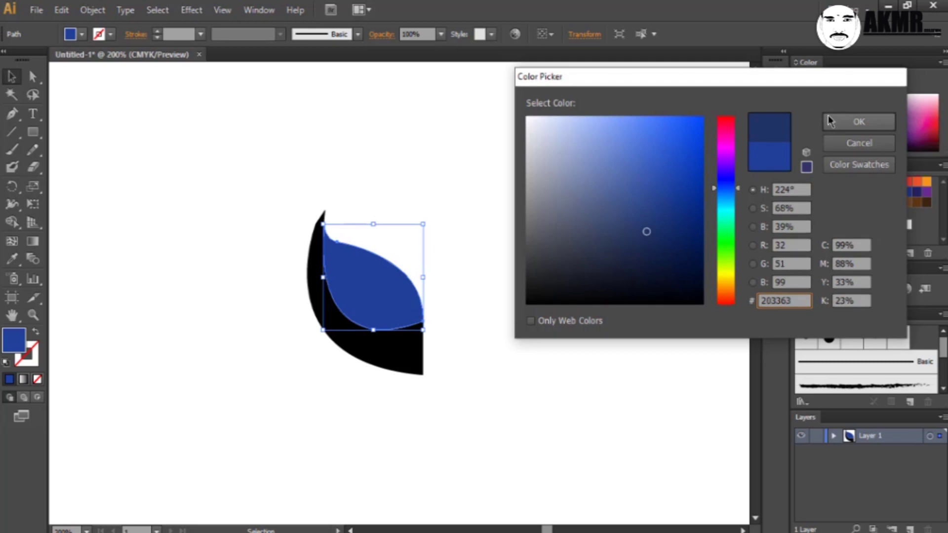
{"action": "left_click", "coordinate": [859, 121]}
{"action": "left_click", "coordinate": [449, 246]}
{"action": "left_click", "coordinate": [373, 311]}
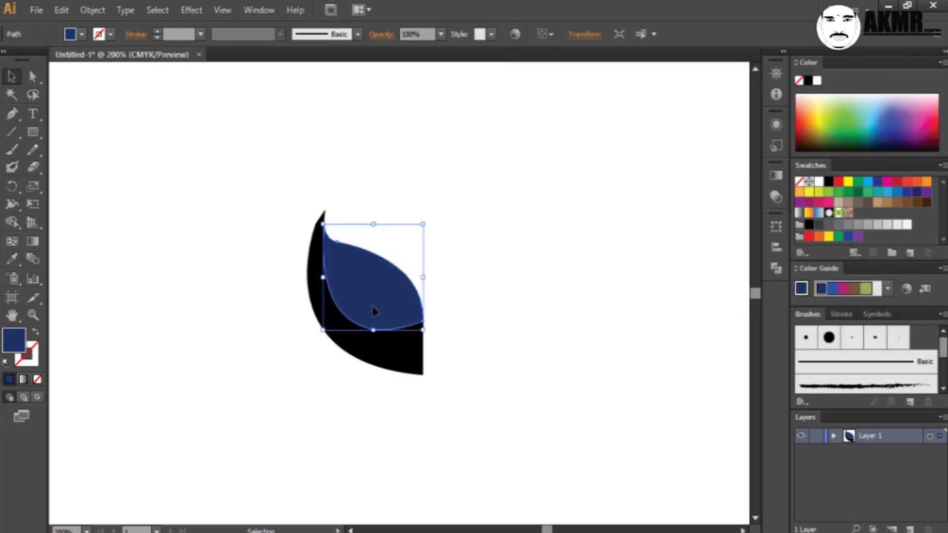
Start an unfilled outline at the belly's right point, drawing the curved neck front and sharp beak corner.
{"action": "left_click", "coordinate": [533, 319]}
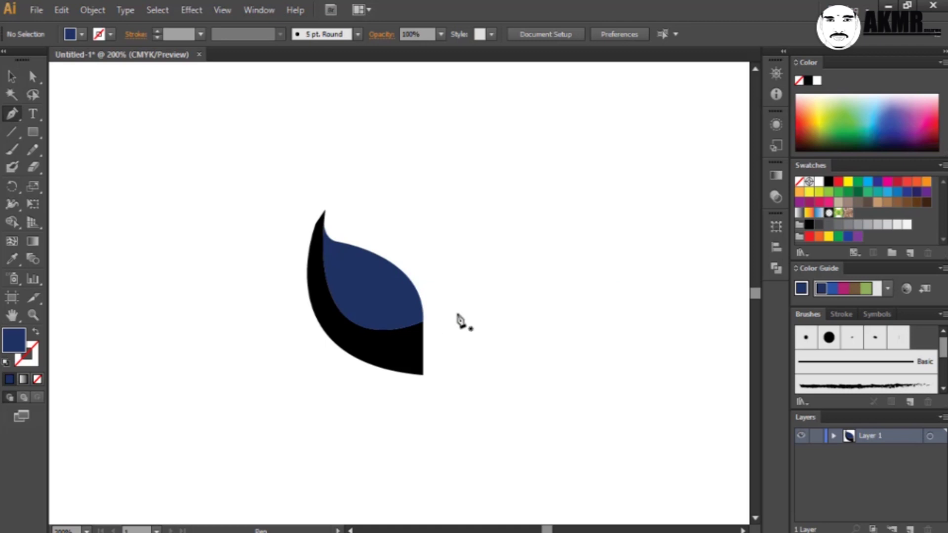
{"action": "left_click_drag", "start_coordinate": [424, 322], "coordinate": [458, 200]}
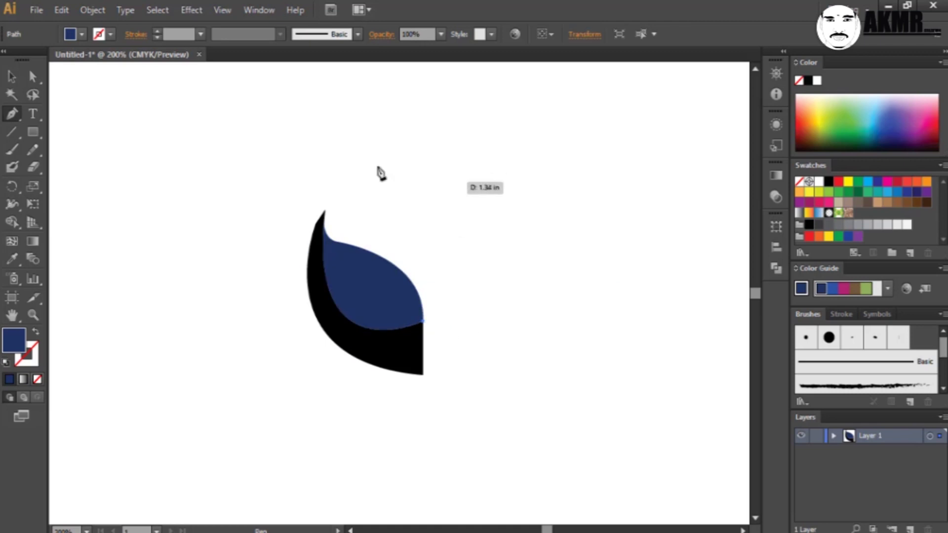
{"action": "left_click_drag", "start_coordinate": [449, 163], "coordinate": [397, 77]}
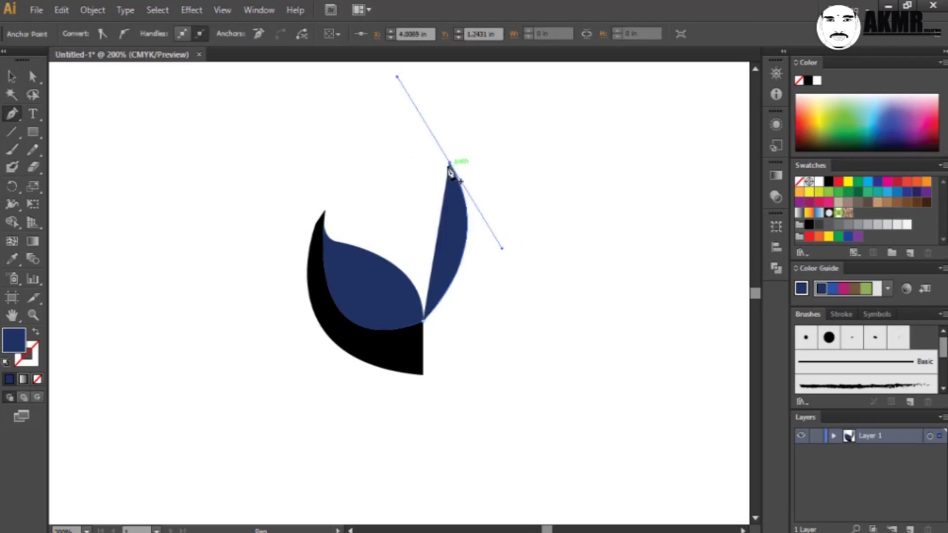
{"action": "left_click", "coordinate": [449, 165]}
{"action": "left_click", "coordinate": [35, 332]}
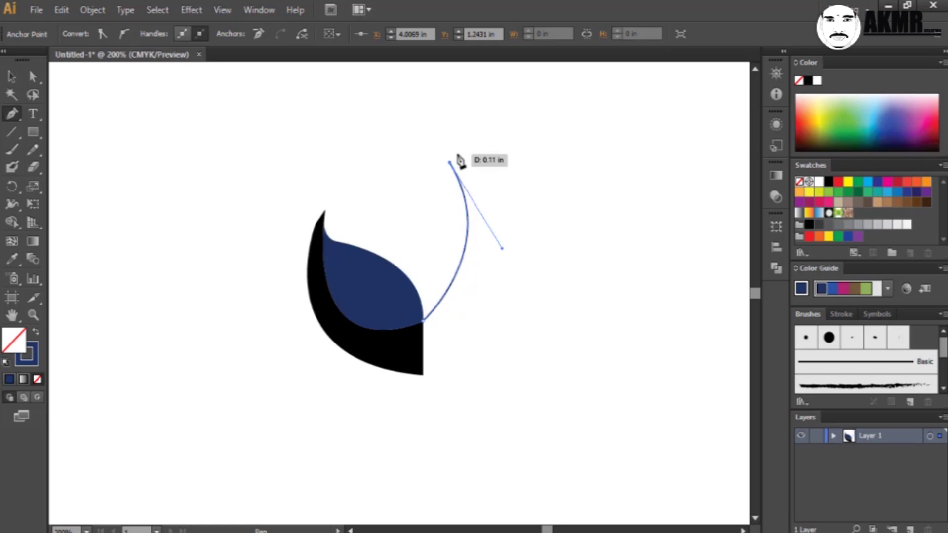
{"action": "left_click_drag", "start_coordinate": [501, 174], "coordinate": [506, 183]}
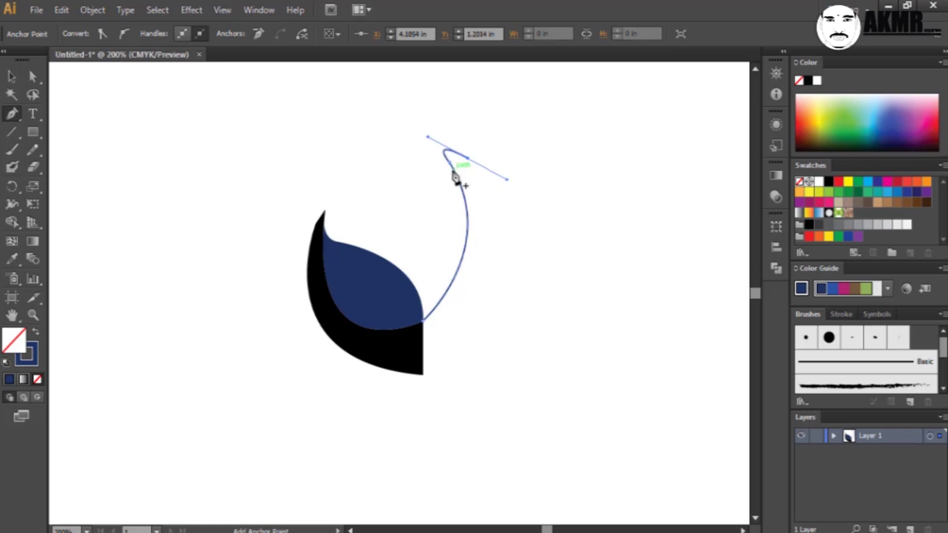
{"action": "left_click", "coordinate": [466, 161]}
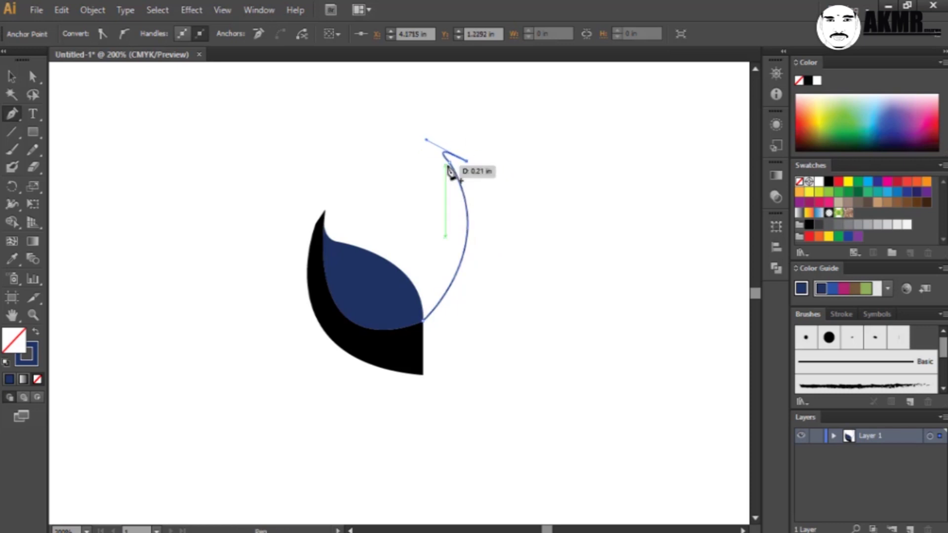
{"action": "mouse_move", "coordinate": [433, 80]}
{"action": "left_mouse_down"}
{"action": "mouse_move", "coordinate": [443, 70]}
{"action": "mouse_move", "coordinate": [449, 233]}
{"action": "left_mouse_up"}
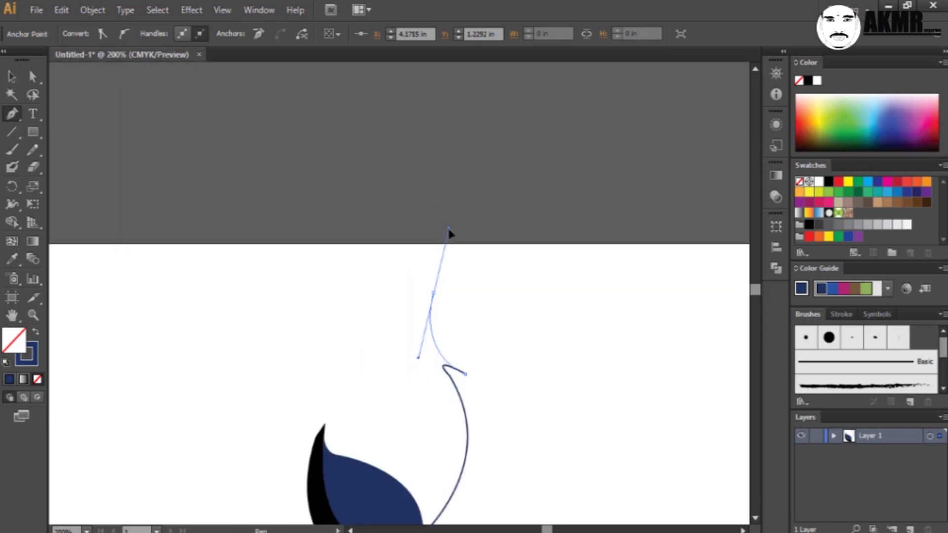
{"action": "left_click", "coordinate": [433, 293]}
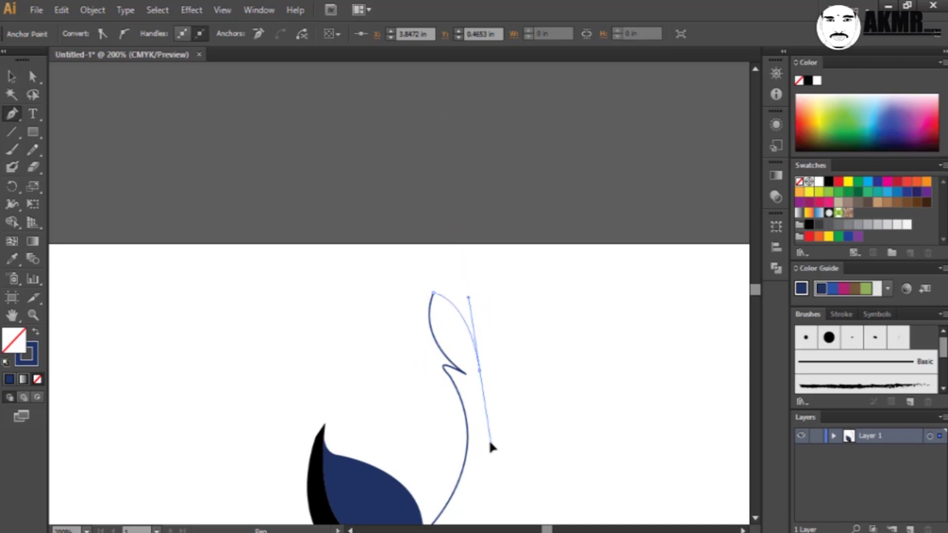
Curve the crest back down and close the stem outline at the belly's edge.
{"action": "left_click_drag", "start_coordinate": [477, 444], "coordinate": [492, 361]}
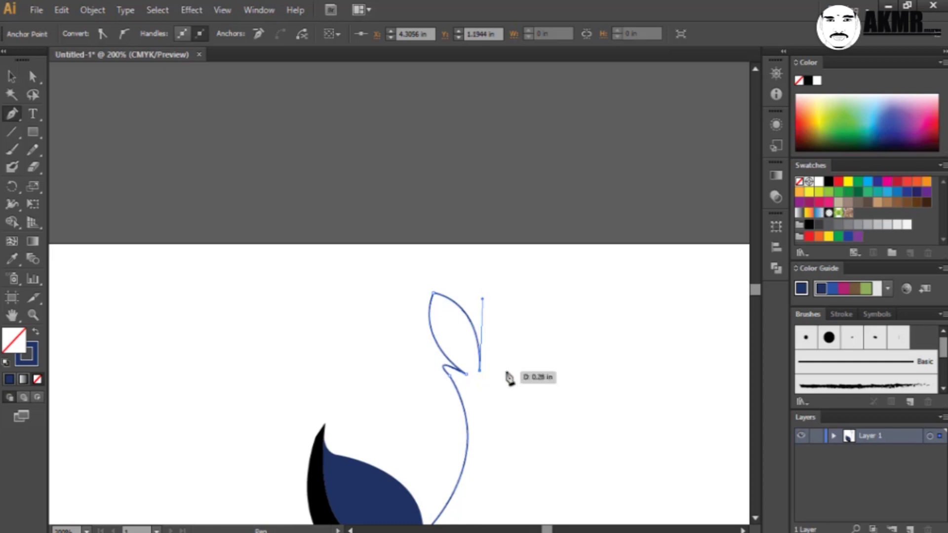
{"action": "left_click_drag", "start_coordinate": [496, 367], "coordinate": [499, 426]}
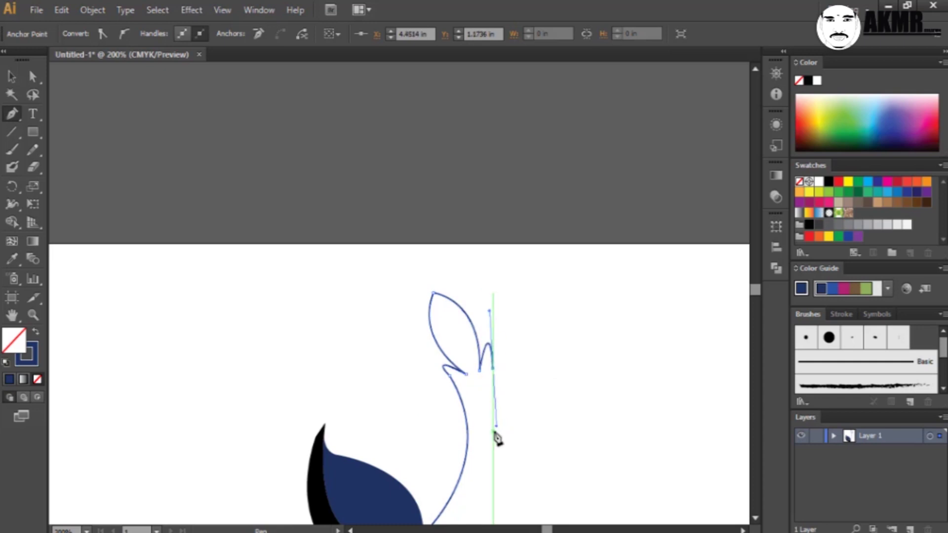
{"action": "scroll", "coordinate": [555, 348], "scroll_direction": "down", "scroll_amount": 3}
{"action": "scroll", "coordinate": [556, 336], "scroll_direction": "down", "scroll_amount": 2}
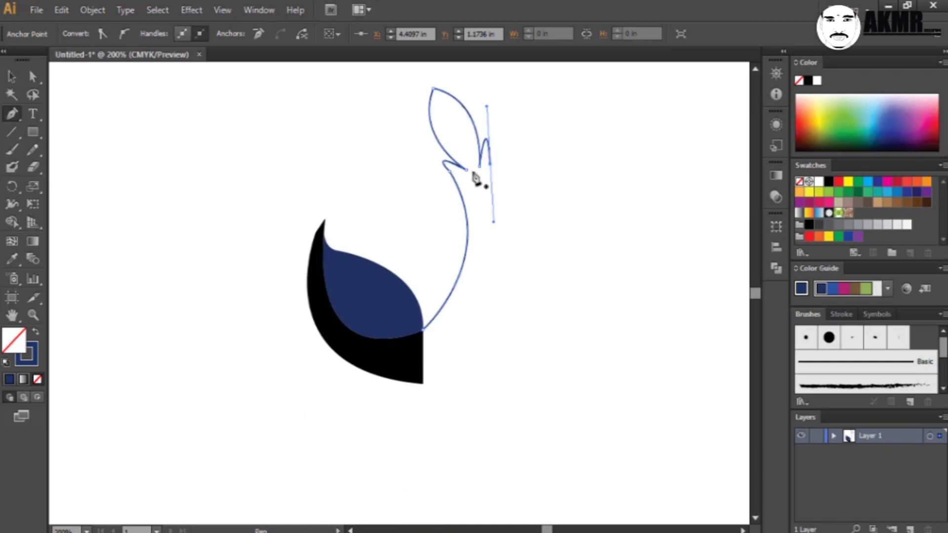
{"action": "left_click", "coordinate": [490, 163]}
{"action": "left_click", "coordinate": [423, 331]}
{"action": "left_click_drag", "start_coordinate": [423, 342], "coordinate": [426, 340]}
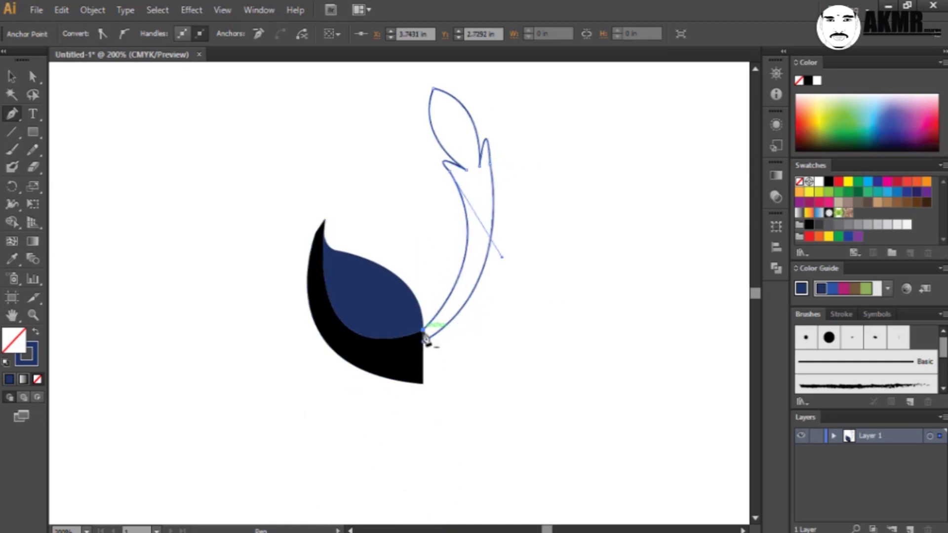
{"action": "left_click", "coordinate": [11, 77]}
{"action": "left_click", "coordinate": [476, 229]}
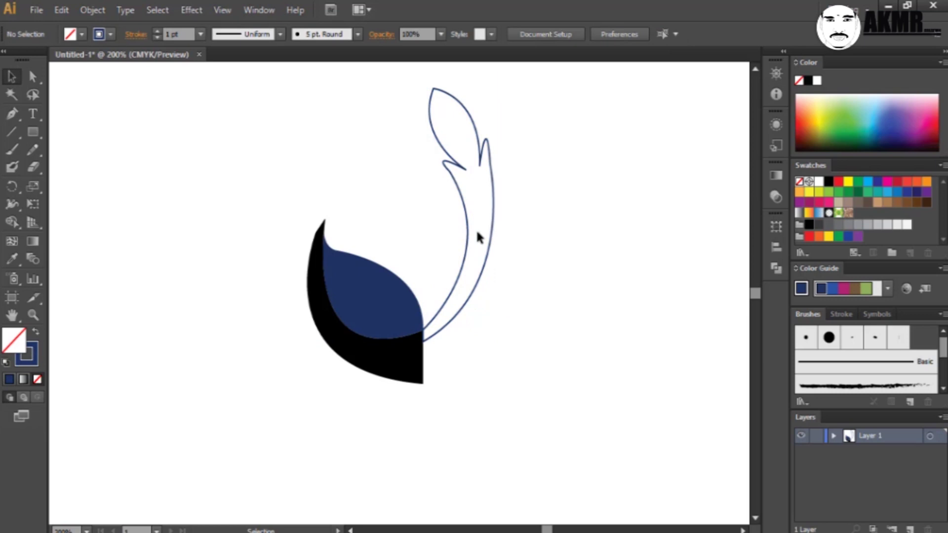
Fill the stem outline black by sampling the neck's colour.
{"action": "left_click", "coordinate": [464, 164]}
{"action": "left_click", "coordinate": [308, 286]}
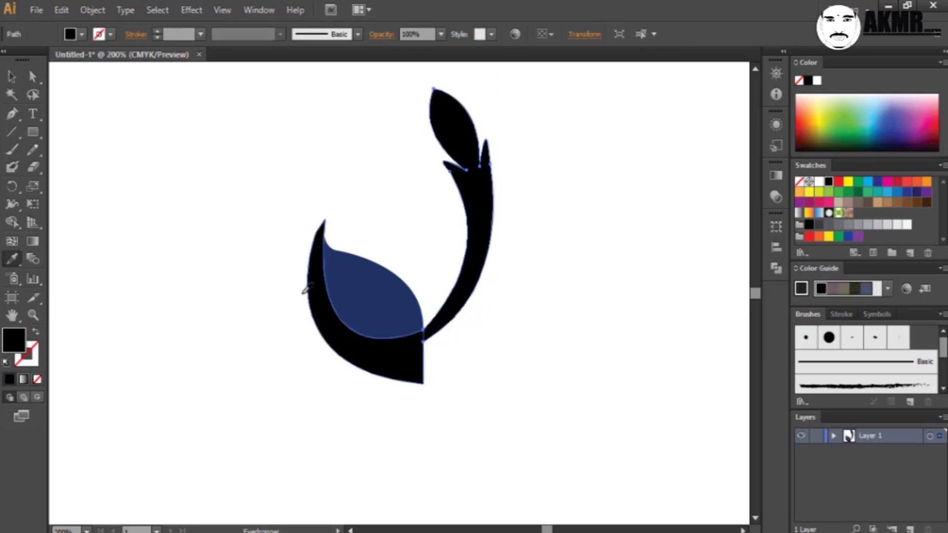
{"action": "key", "text": "v"}
{"action": "left_click", "coordinate": [556, 281]}
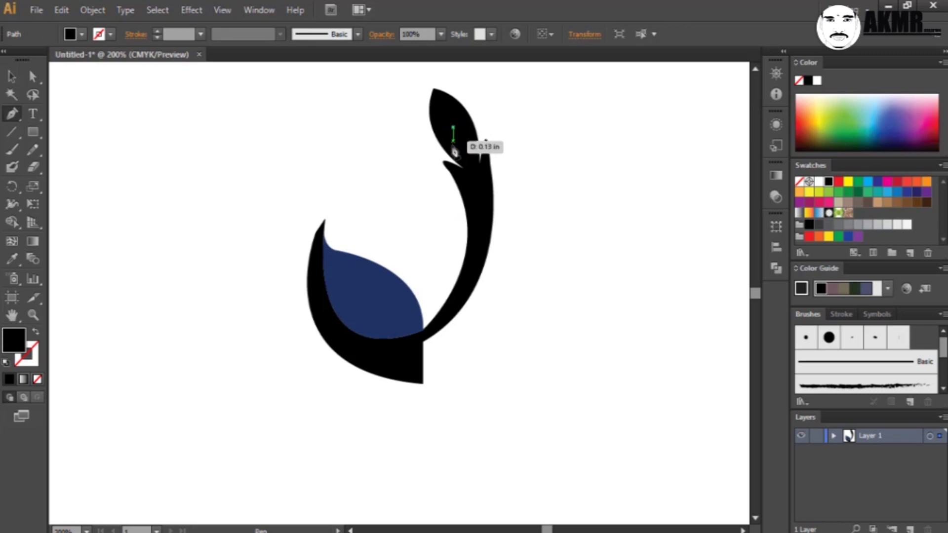
Draw a small teardrop eye inside the leaf tip and give it the navy belly colour.
{"action": "mouse_move", "coordinate": [450, 135]}
{"action": "left_mouse_down"}
{"action": "mouse_move", "coordinate": [447, 142]}
{"action": "mouse_move", "coordinate": [447, 114]}
{"action": "mouse_move", "coordinate": [470, 151]}
{"action": "mouse_move", "coordinate": [455, 131]}
{"action": "left_mouse_up"}
{"action": "key", "text": "v"}
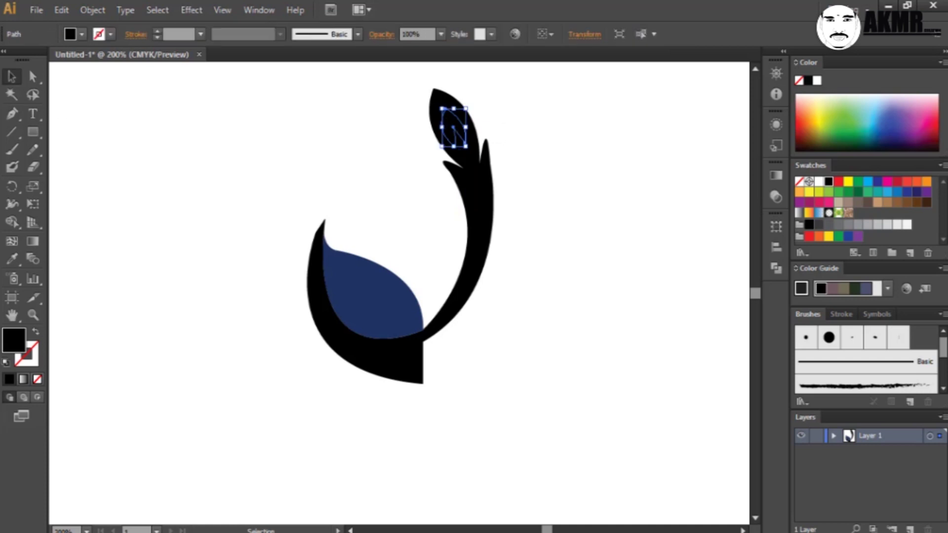
{"action": "left_click", "coordinate": [13, 261]}
{"action": "left_click", "coordinate": [370, 291]}
{"action": "key", "text": "v"}
{"action": "left_click", "coordinate": [427, 170]}
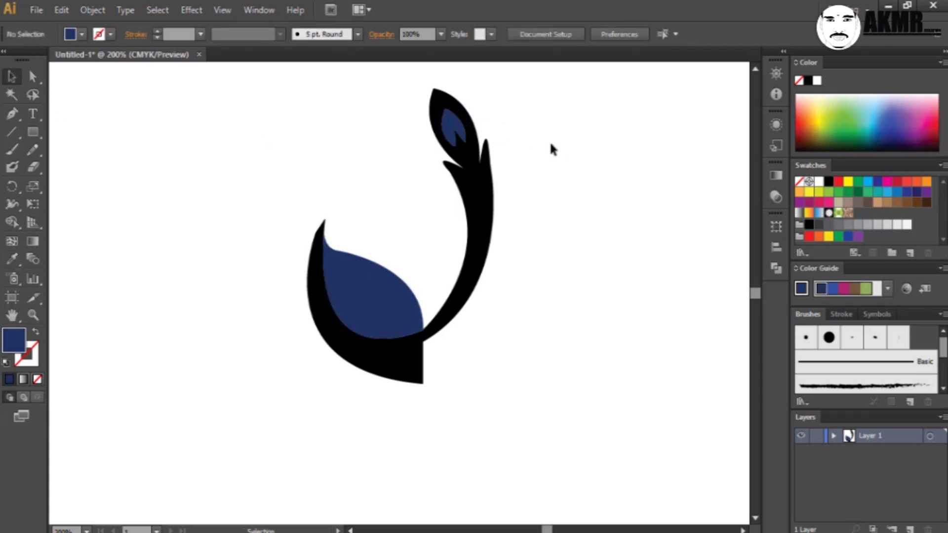
{"action": "left_click", "coordinate": [451, 126]}
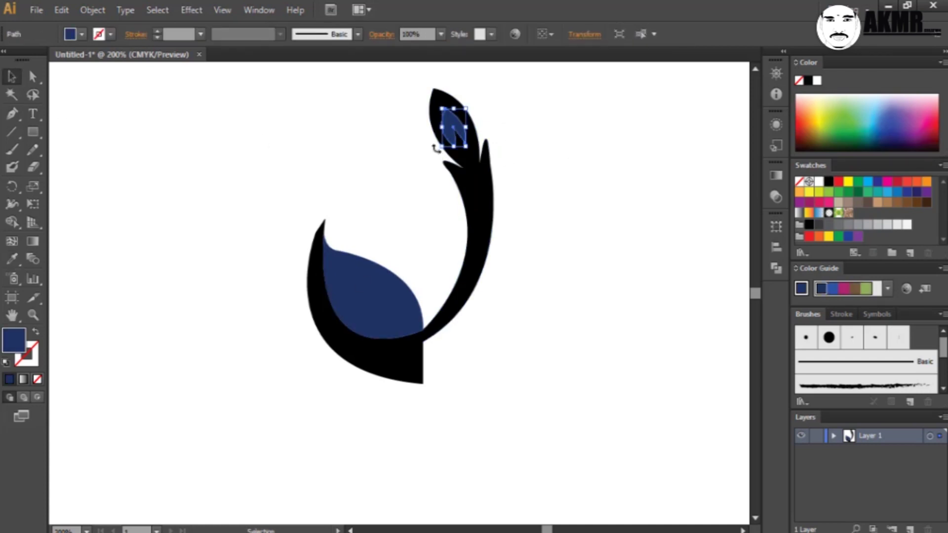
{"action": "left_click", "coordinate": [563, 97]}
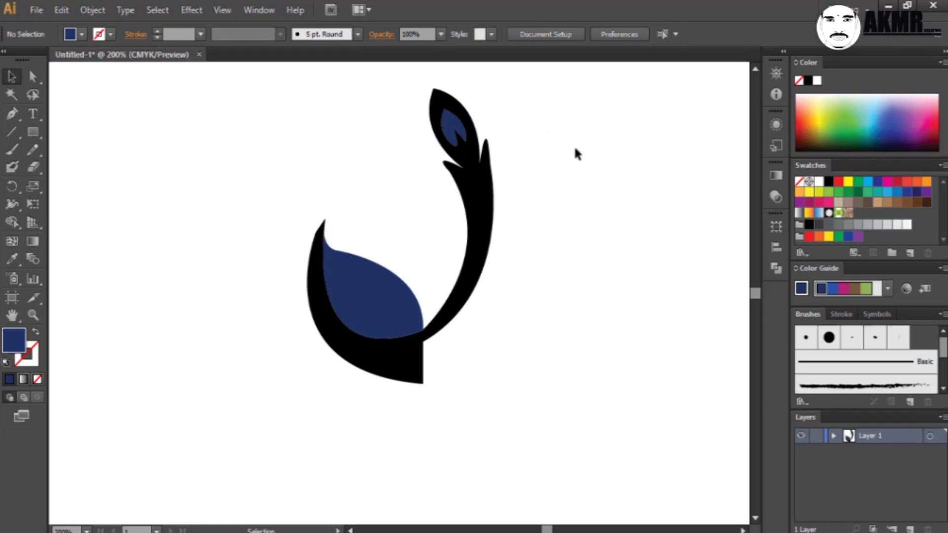
Copy and paste the black feather stem with its navy eye.
{"action": "left_click", "coordinate": [484, 162]}
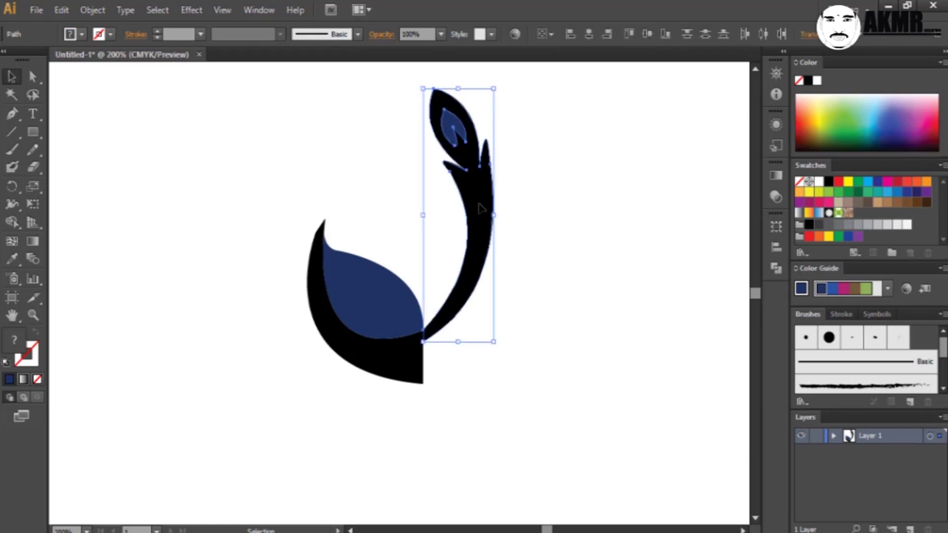
{"action": "left_click", "coordinate": [61, 10]}
{"action": "left_click", "coordinate": [102, 83]}
{"action": "left_click", "coordinate": [63, 10]}
{"action": "left_click", "coordinate": [74, 94]}
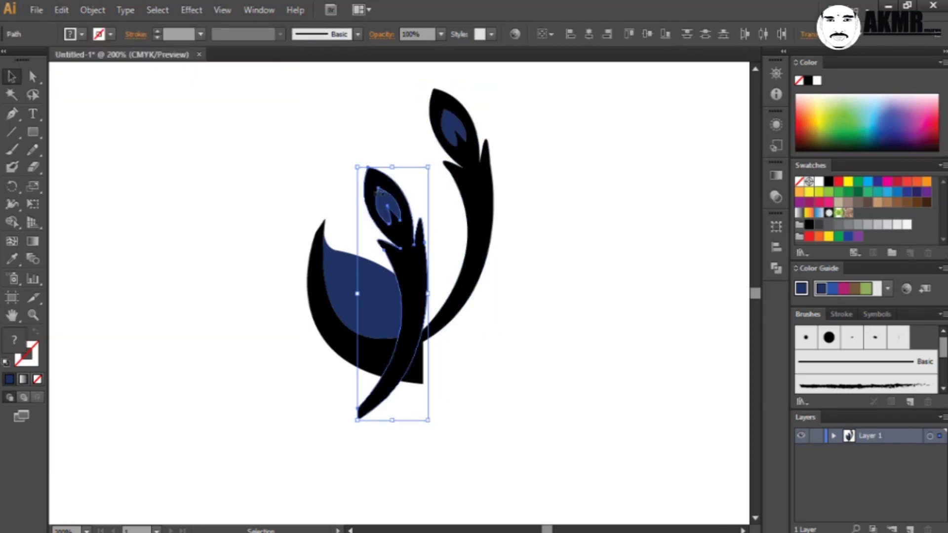
Scale, rotate slightly and place the copy beside the original, stretched taller.
{"action": "left_click_drag", "start_coordinate": [400, 276], "coordinate": [528, 235]}
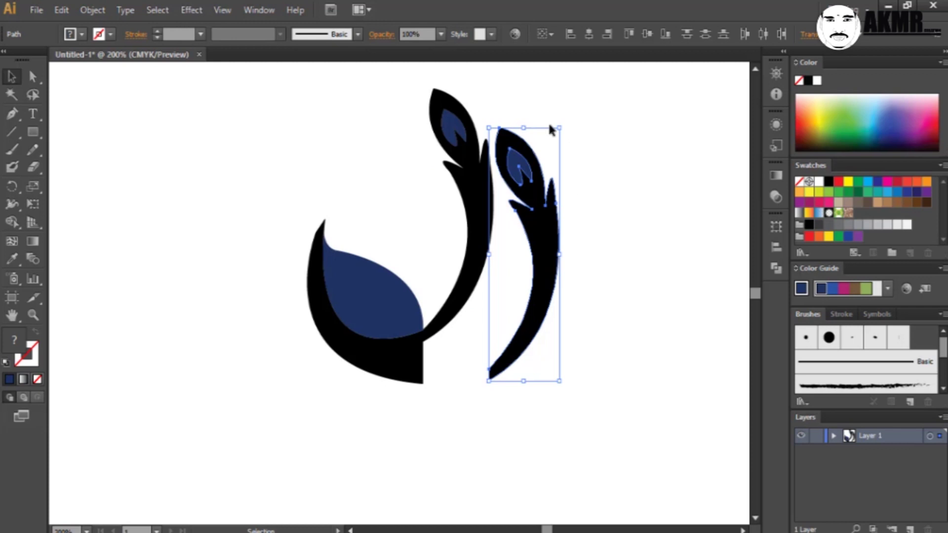
{"action": "left_click_drag", "start_coordinate": [552, 128], "coordinate": [534, 184]}
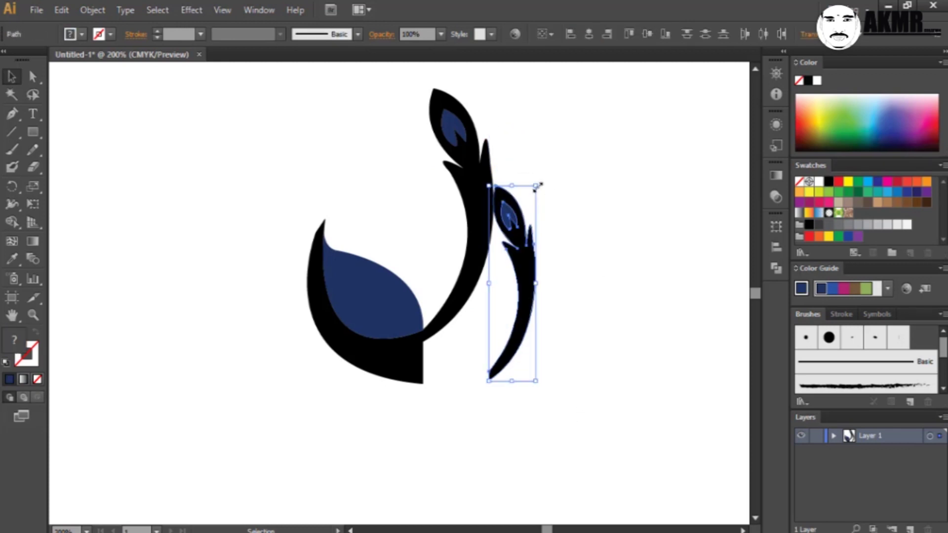
{"action": "left_click_drag", "start_coordinate": [538, 186], "coordinate": [554, 141]}
{"action": "left_click_drag", "start_coordinate": [518, 318], "coordinate": [463, 317]}
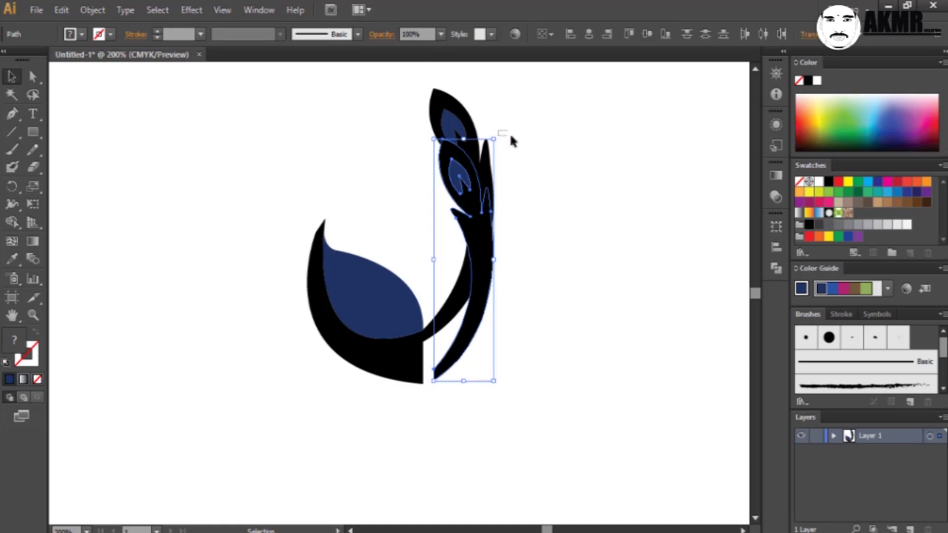
{"action": "left_click_drag", "start_coordinate": [497, 136], "coordinate": [516, 155]}
{"action": "left_click_drag", "start_coordinate": [477, 229], "coordinate": [508, 229]}
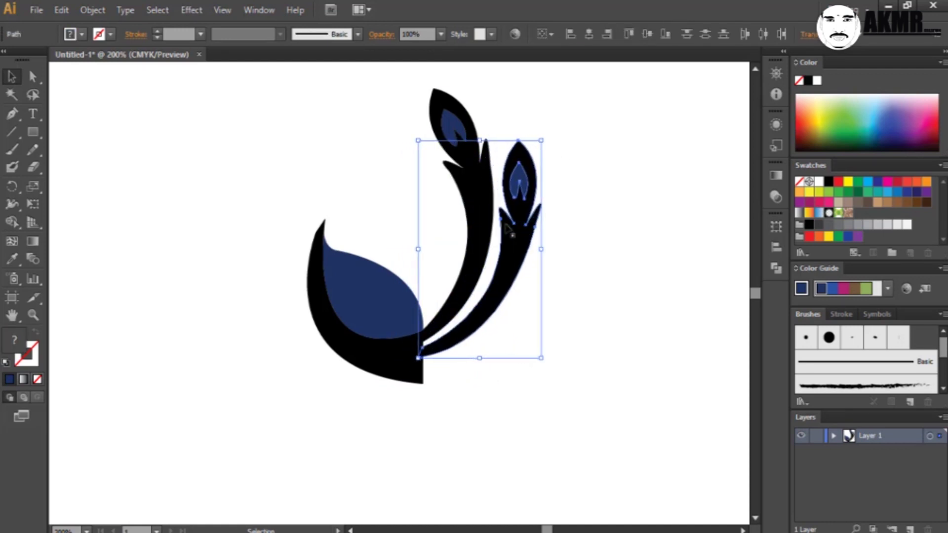
{"action": "key", "text": "Up"}
{"action": "key", "text": "Up"}
{"action": "left_click_drag", "start_coordinate": [541, 137], "coordinate": [547, 117]}
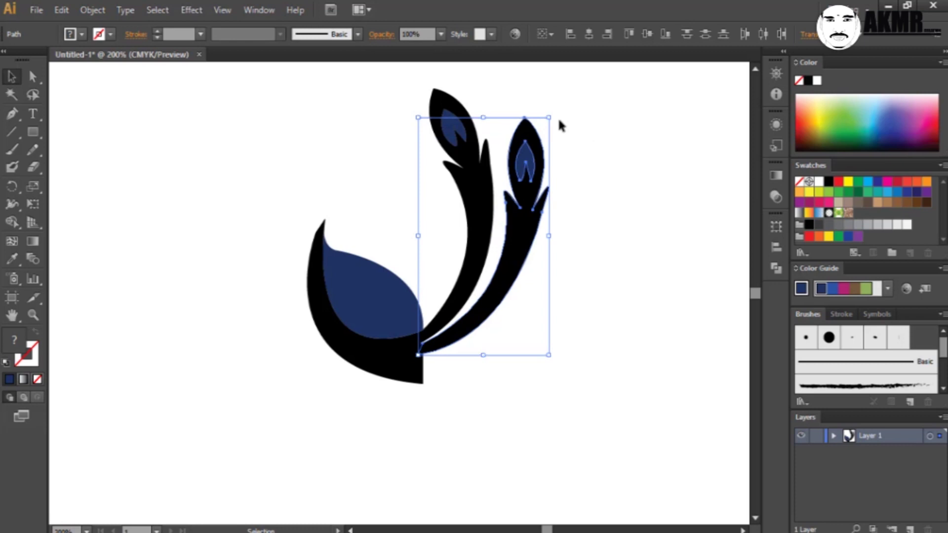
Copy the second feather and paste a third copy.
{"action": "left_click", "coordinate": [617, 146]}
{"action": "left_click", "coordinate": [531, 188]}
{"action": "key", "text": "ctrl+c"}
{"action": "left_click", "coordinate": [61, 10]}
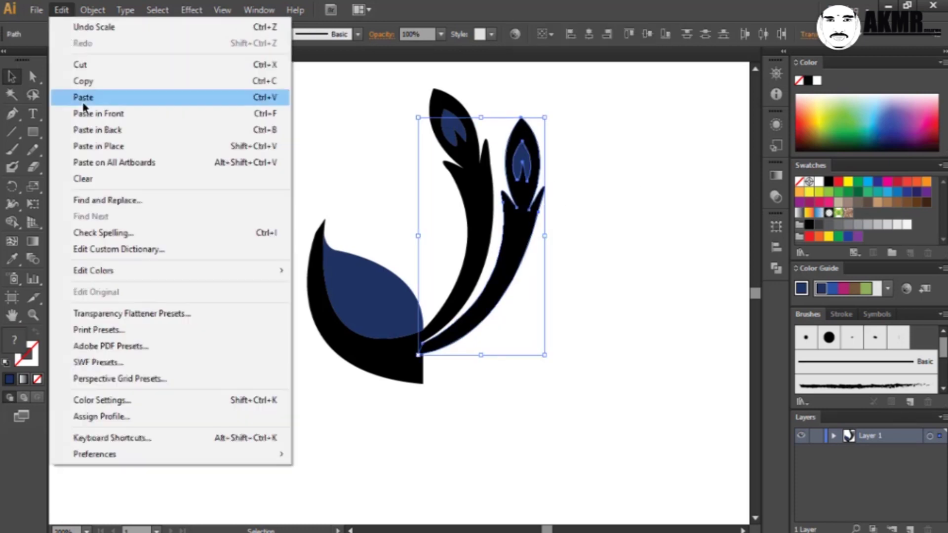
{"action": "left_click", "coordinate": [85, 97]}
{"action": "left_click_drag", "start_coordinate": [386, 277], "coordinate": [511, 302]}
{"action": "left_click", "coordinate": [552, 200]}
Move, resize and rotate the third feather to fan out right of the second.
{"action": "mouse_move", "coordinate": [525, 230]}
{"action": "left_mouse_down"}
{"action": "mouse_move", "coordinate": [518, 321]}
{"action": "mouse_move", "coordinate": [474, 286]}
{"action": "left_mouse_up"}
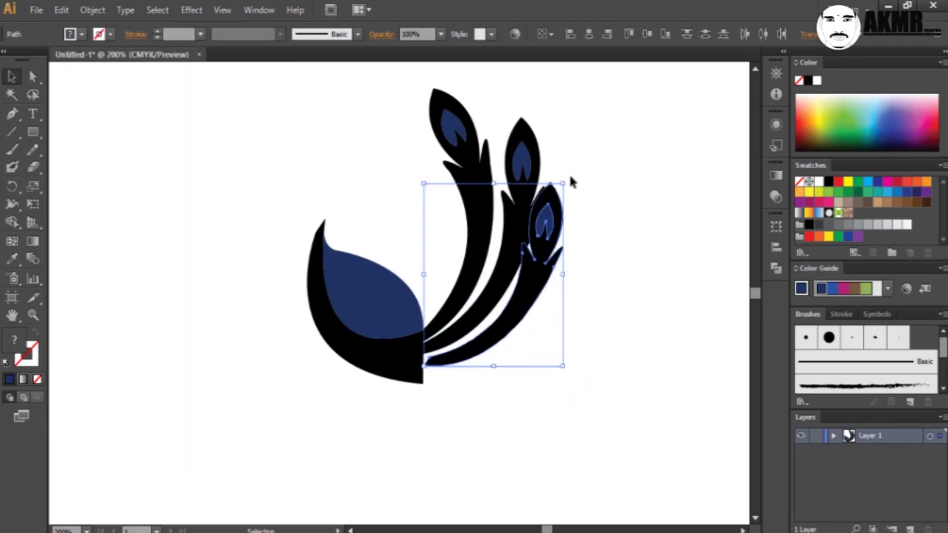
{"action": "left_click_drag", "start_coordinate": [543, 296], "coordinate": [525, 324]}
{"action": "left_click_drag", "start_coordinate": [576, 201], "coordinate": [576, 218]}
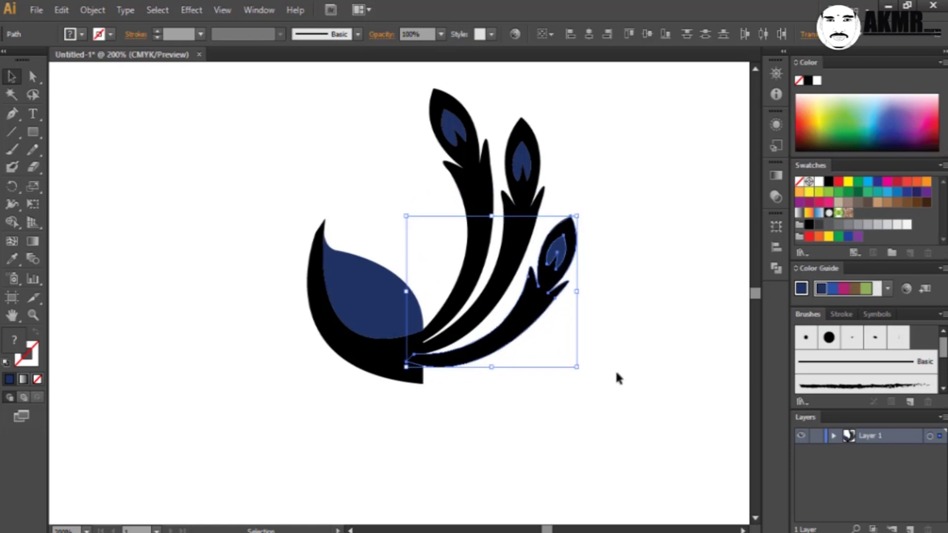
{"action": "left_click_drag", "start_coordinate": [576, 367], "coordinate": [567, 360]}
{"action": "mouse_move", "coordinate": [404, 213]}
{"action": "left_mouse_down"}
{"action": "mouse_move", "coordinate": [395, 224]}
{"action": "mouse_move", "coordinate": [403, 213]}
{"action": "left_mouse_up"}
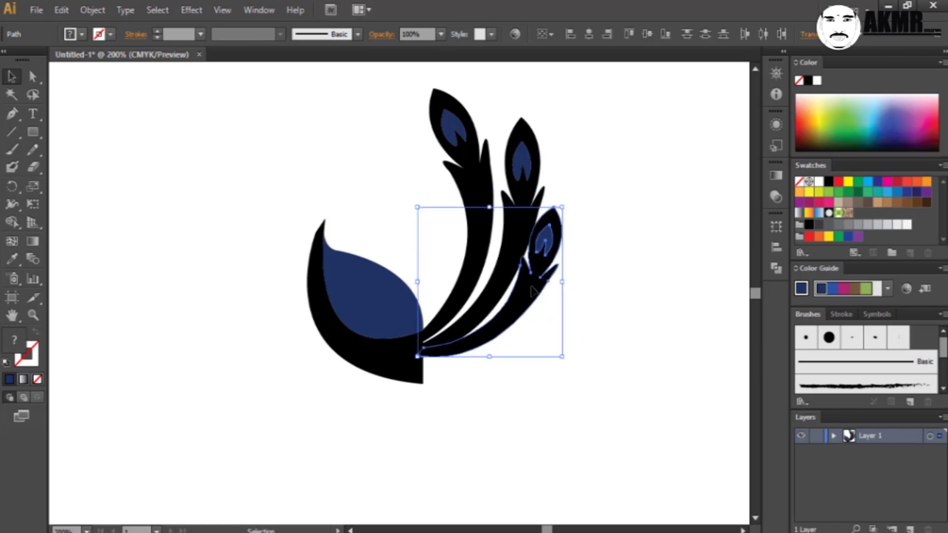
{"action": "left_click_drag", "start_coordinate": [489, 204], "coordinate": [489, 214]}
{"action": "left_click", "coordinate": [569, 286]}
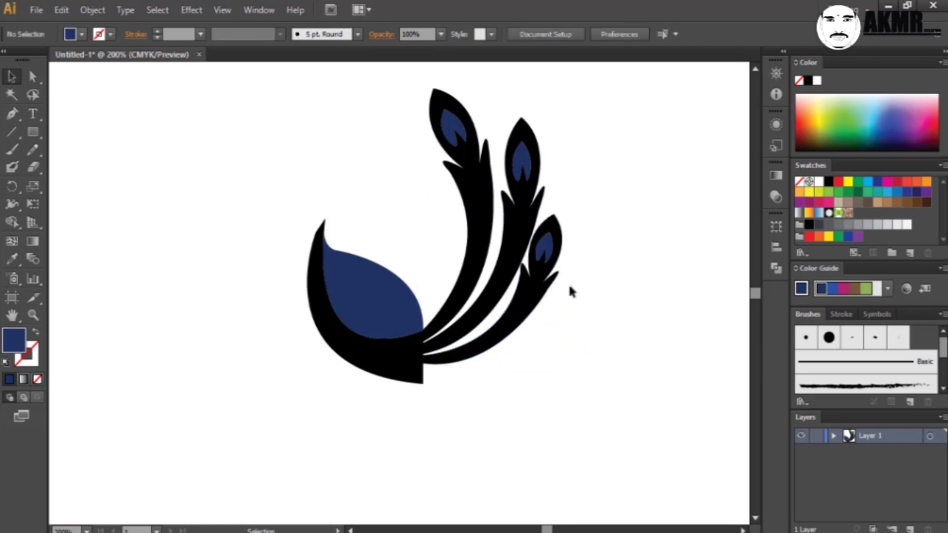
Paste a fourth feather, move it to the lower right and rotate it nearly horizontal.
{"action": "left_click", "coordinate": [546, 237]}
{"action": "left_click", "coordinate": [61, 10]}
{"action": "left_click", "coordinate": [99, 96]}
{"action": "left_click_drag", "start_coordinate": [454, 211], "coordinate": [579, 290]}
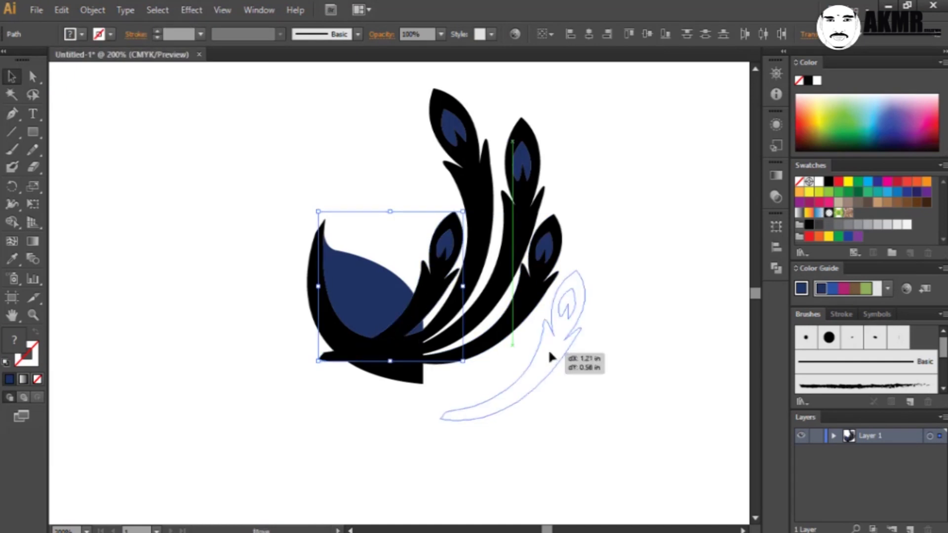
{"action": "left_click_drag", "start_coordinate": [594, 402], "coordinate": [545, 405]}
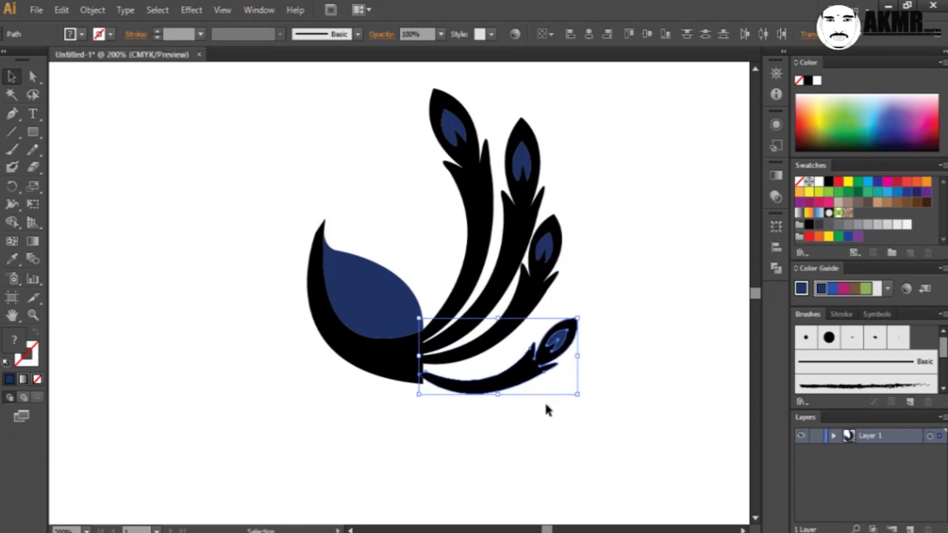
{"action": "left_click_drag", "start_coordinate": [582, 317], "coordinate": [587, 313]}
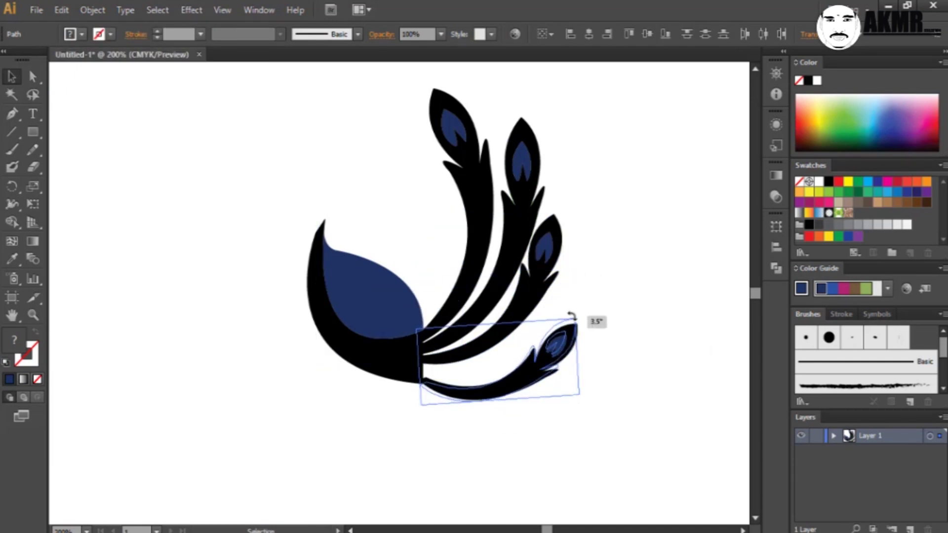
{"action": "left_click_drag", "start_coordinate": [529, 367], "coordinate": [518, 346]}
{"action": "left_click", "coordinate": [556, 389]}
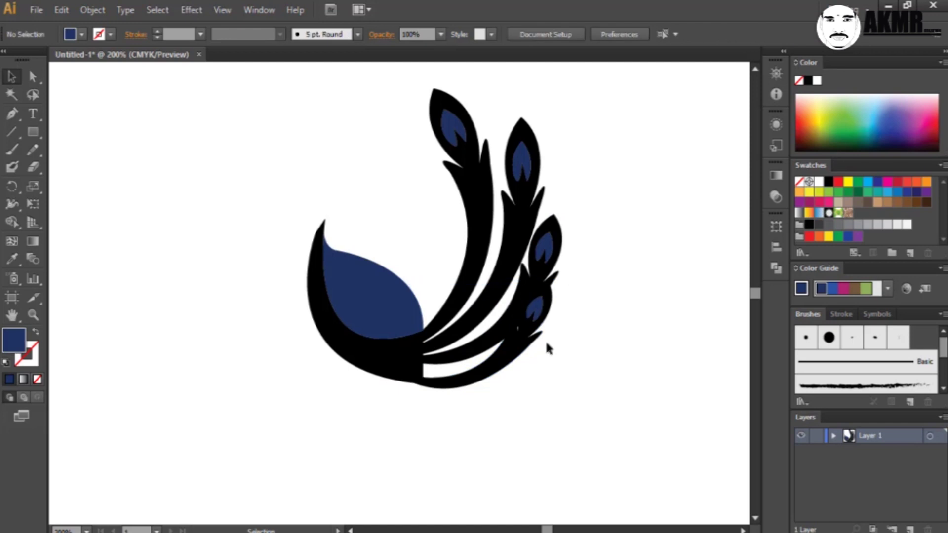
{"action": "left_click", "coordinate": [551, 282]}
{"action": "mouse_move", "coordinate": [548, 375]}
{"action": "left_mouse_down"}
{"action": "mouse_move", "coordinate": [546, 394]}
{"action": "mouse_move", "coordinate": [521, 371]}
{"action": "left_mouse_up"}
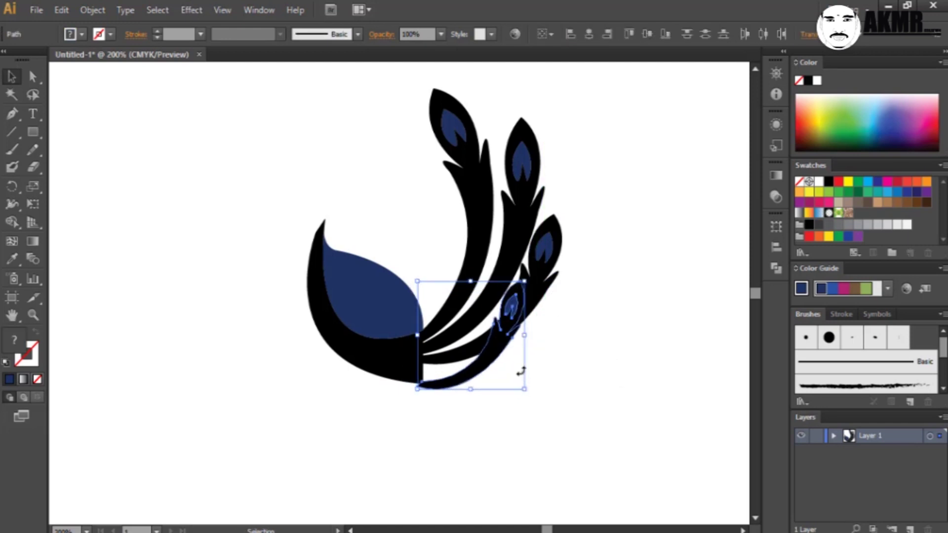
Re-tilt the top, upper-right and lower-right feathers, nudging the upper-right one left.
{"action": "left_click", "coordinate": [473, 90]}
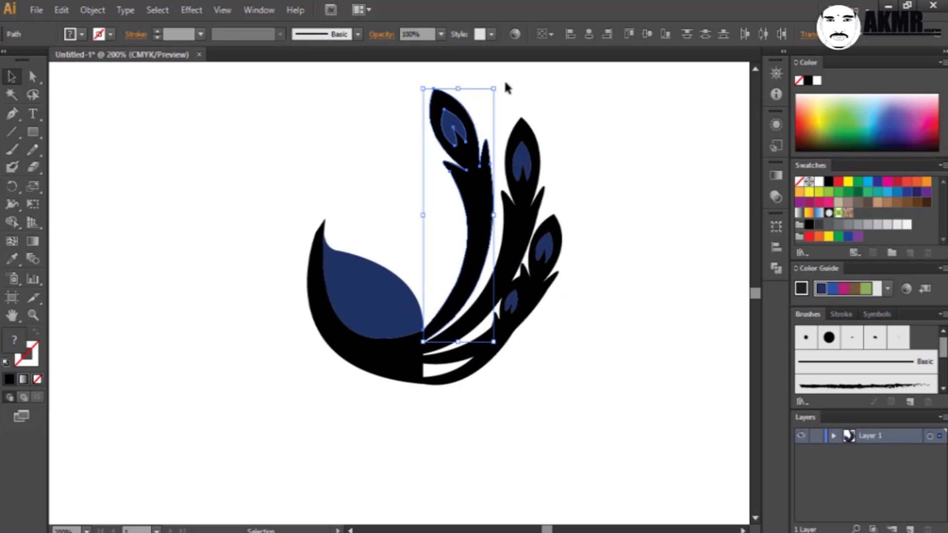
{"action": "left_click_drag", "start_coordinate": [505, 88], "coordinate": [472, 82]}
{"action": "left_click", "coordinate": [587, 213]}
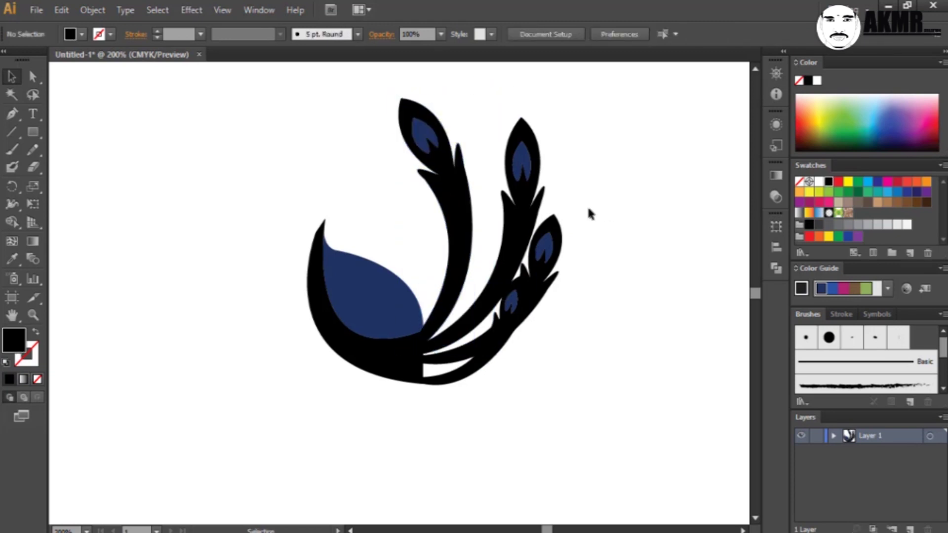
{"action": "left_click", "coordinate": [536, 198]}
{"action": "left_click_drag", "start_coordinate": [556, 316], "coordinate": [568, 350]}
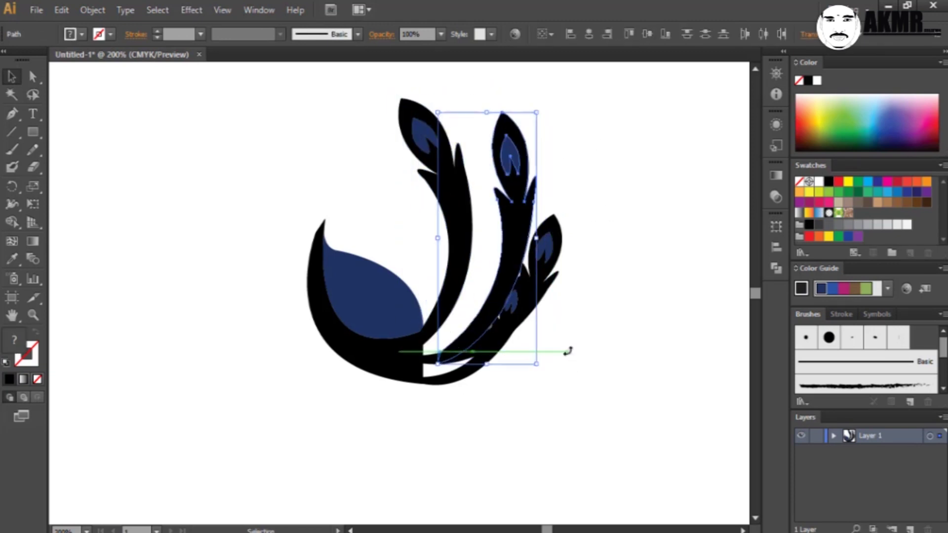
{"action": "key", "text": "Left"}
{"action": "key", "text": "Left"}
{"action": "key", "text": "Left"}
{"action": "key", "text": "Left"}
{"action": "key", "text": "Left"}
{"action": "key", "text": "Left"}
{"action": "key", "text": "Left"}
{"action": "key", "text": "Left"}
{"action": "key", "text": "Left"}
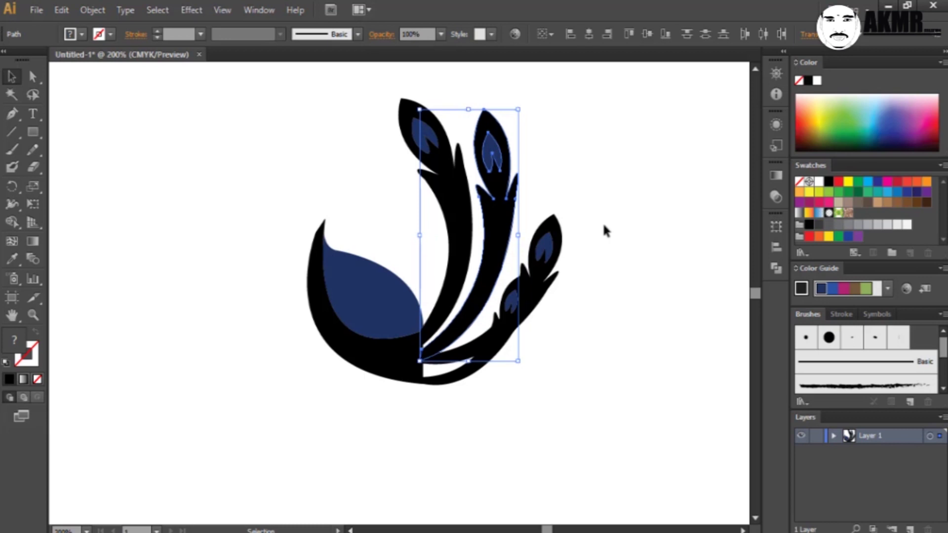
{"action": "key", "text": "Left"}
{"action": "key", "text": "Left"}
{"action": "key", "text": "Left"}
{"action": "left_click", "coordinate": [498, 314]}
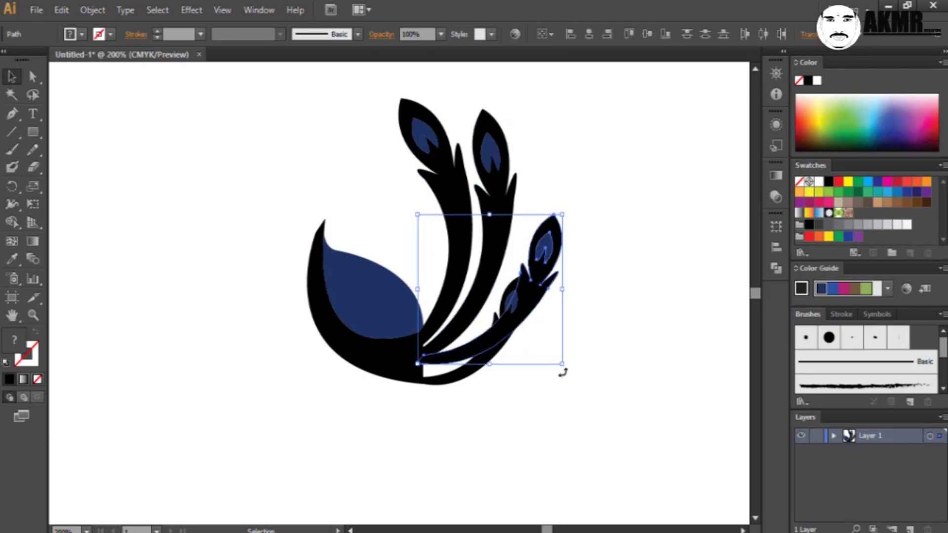
{"action": "mouse_move", "coordinate": [562, 372]}
{"action": "left_mouse_down"}
{"action": "mouse_move", "coordinate": [579, 372]}
{"action": "mouse_move", "coordinate": [556, 346]}
{"action": "left_mouse_up"}
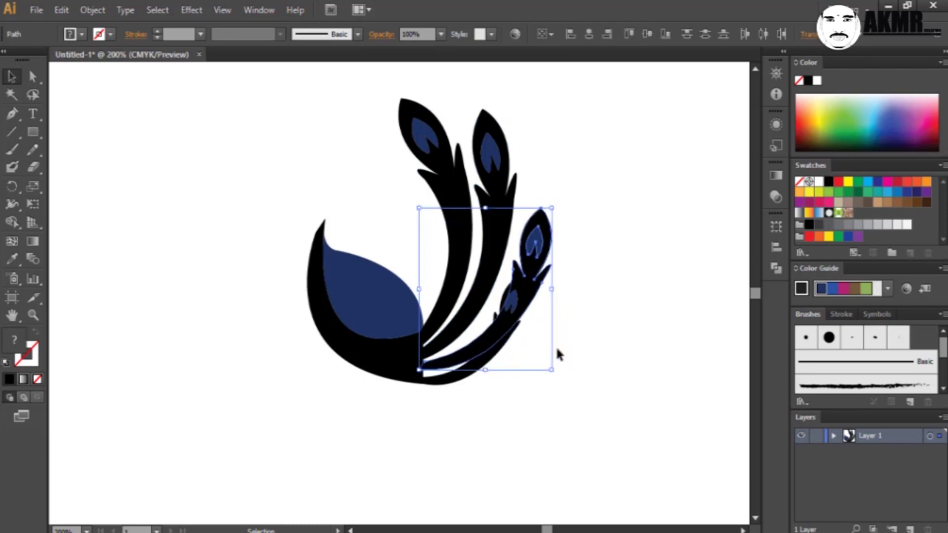
{"action": "left_click", "coordinate": [598, 342]}
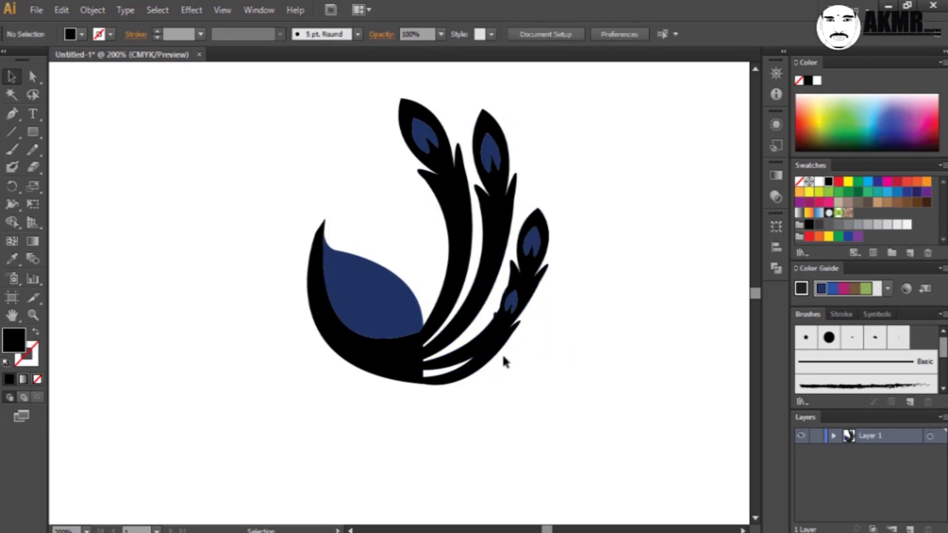
Rotate the lowest feather down to a low, nearly horizontal angle.
{"action": "left_click", "coordinate": [513, 314]}
{"action": "left_click_drag", "start_coordinate": [554, 317], "coordinate": [504, 376]}
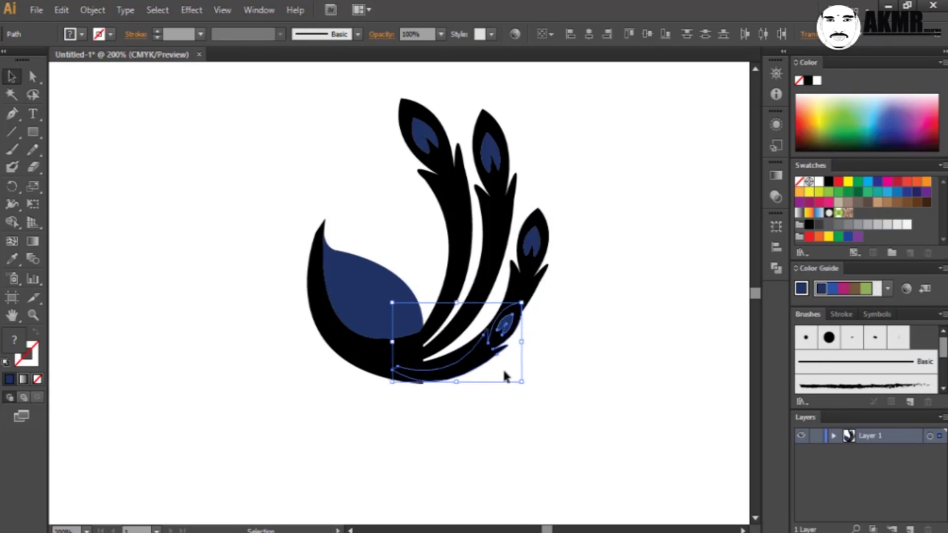
{"action": "key", "text": "ctrl+z"}
{"action": "left_click", "coordinate": [536, 252]}
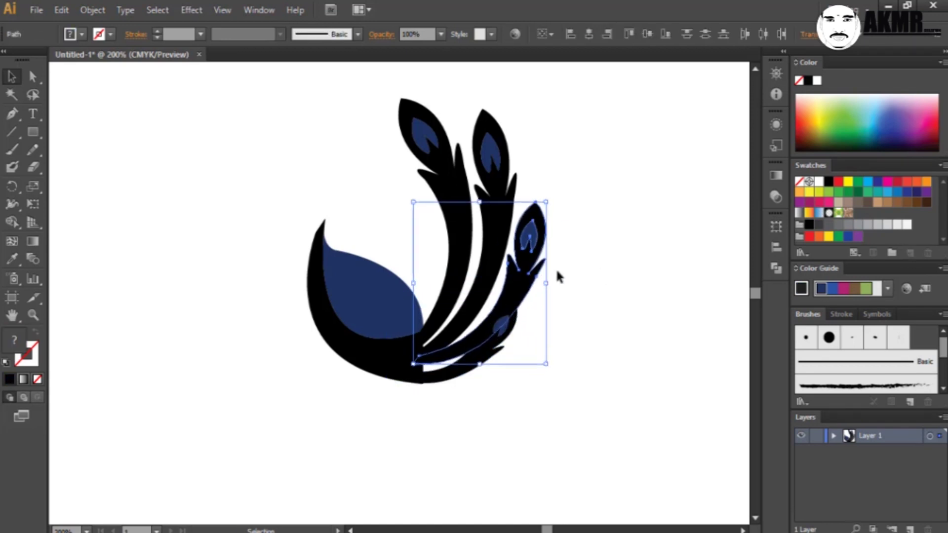
{"action": "left_click_drag", "start_coordinate": [558, 277], "coordinate": [494, 375]}
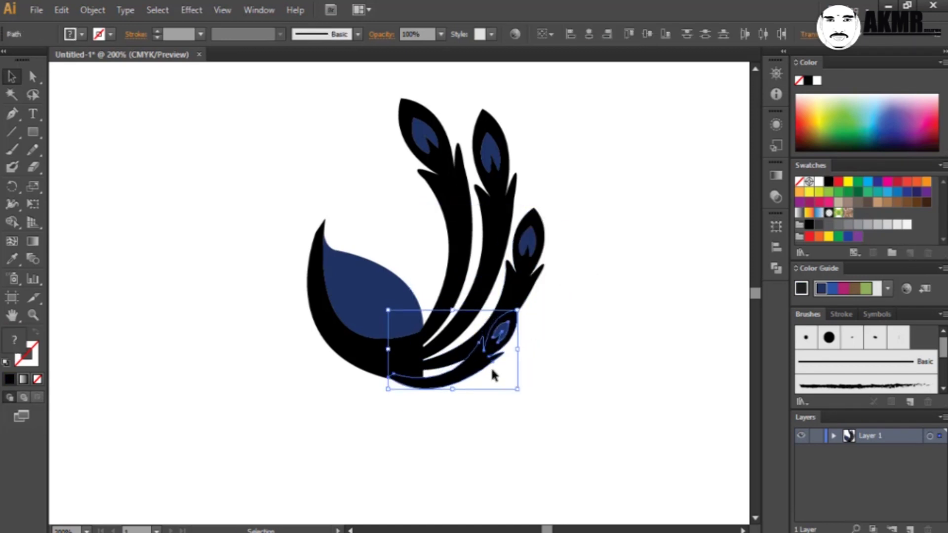
{"action": "left_click_drag", "start_coordinate": [546, 275], "coordinate": [529, 398]}
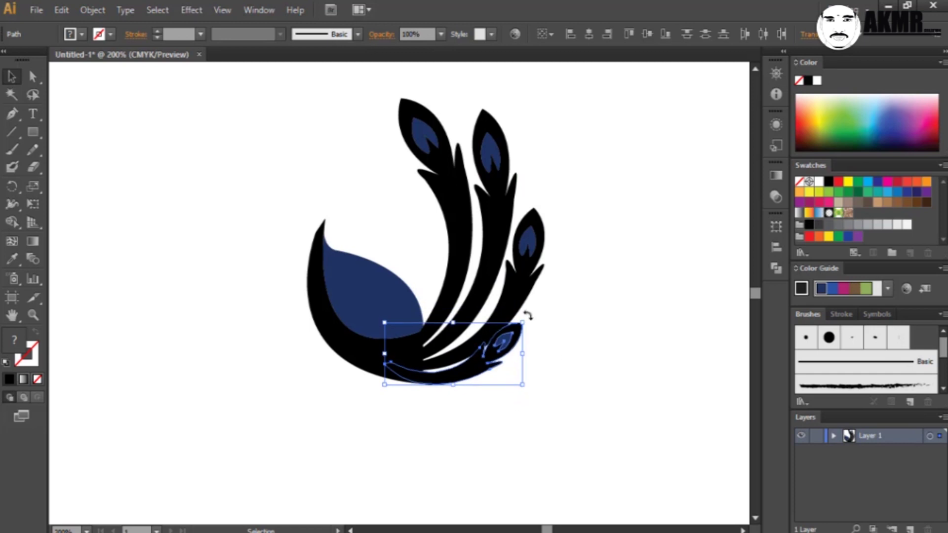
{"action": "left_click_drag", "start_coordinate": [527, 316], "coordinate": [550, 324]}
{"action": "left_click", "coordinate": [550, 324]}
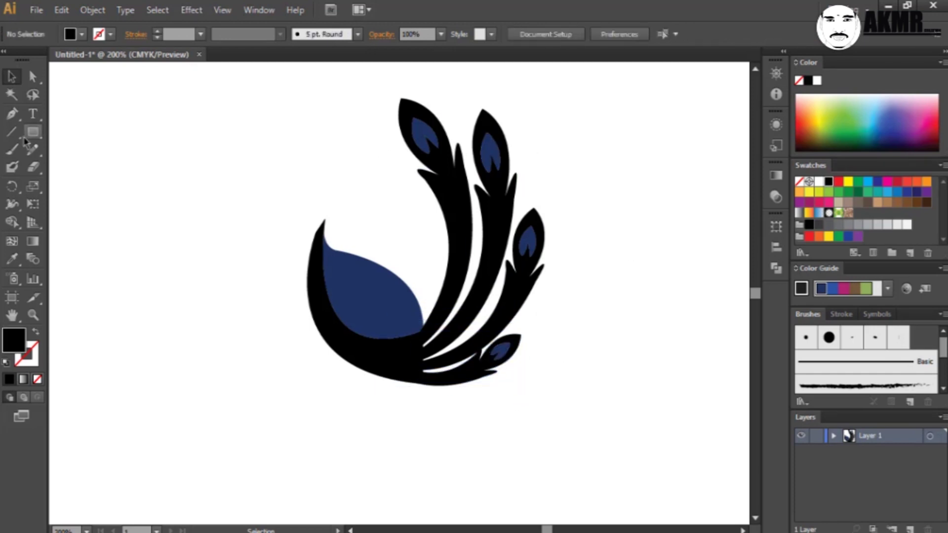
Draw the curved neck and hooked head path as an unfilled stroke outline.
{"action": "left_click", "coordinate": [12, 113]}
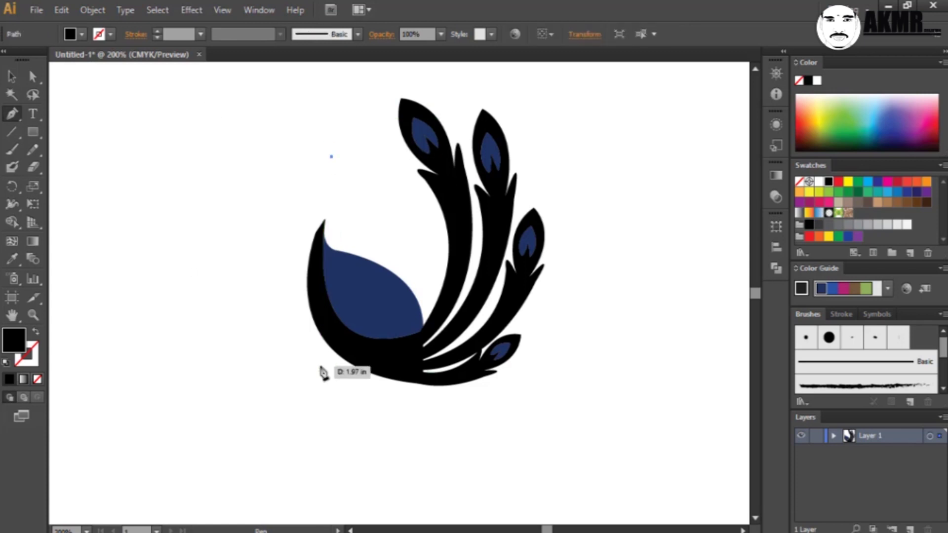
{"action": "mouse_move", "coordinate": [314, 342]}
{"action": "left_mouse_down"}
{"action": "mouse_move", "coordinate": [400, 456]}
{"action": "mouse_move", "coordinate": [405, 518]}
{"action": "left_mouse_up"}
{"action": "left_click", "coordinate": [314, 342]}
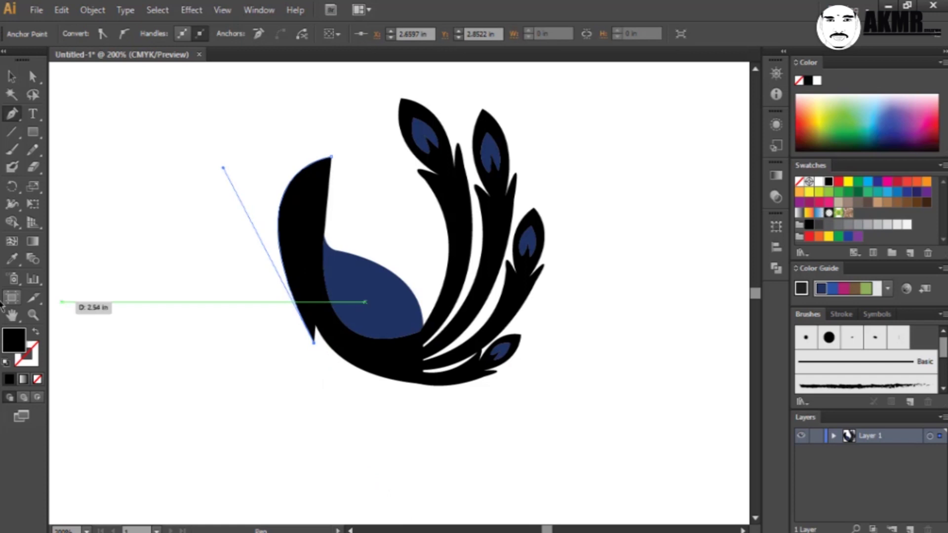
{"action": "key", "text": "shift+x"}
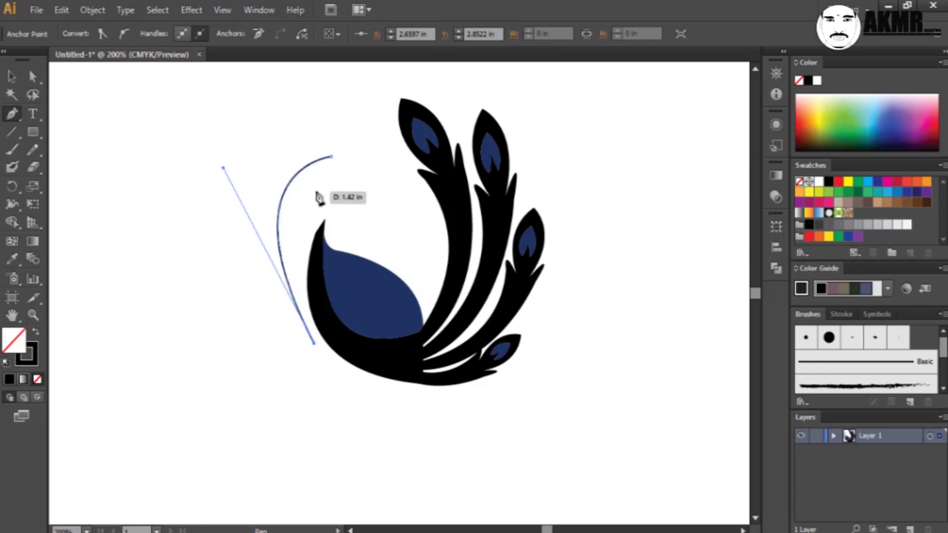
{"action": "left_click_drag", "start_coordinate": [318, 188], "coordinate": [374, 148]}
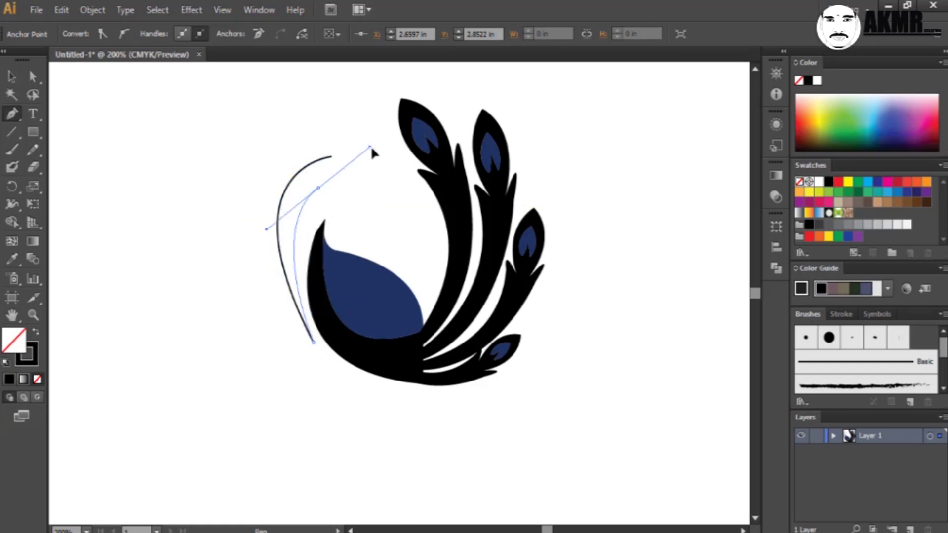
{"action": "left_click", "coordinate": [318, 188]}
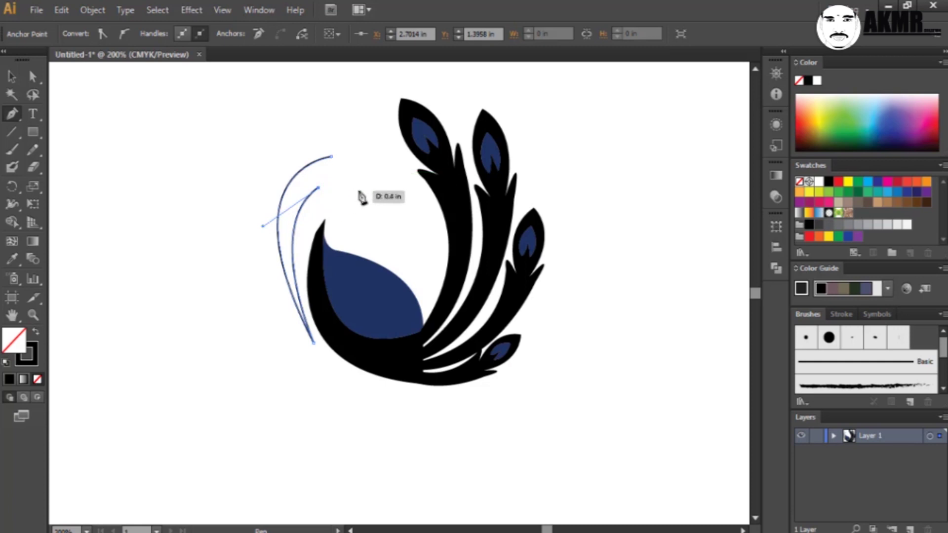
{"action": "mouse_move", "coordinate": [359, 193]}
{"action": "left_mouse_down"}
{"action": "mouse_move", "coordinate": [366, 177]}
{"action": "mouse_move", "coordinate": [289, 154]}
{"action": "mouse_move", "coordinate": [298, 159]}
{"action": "left_mouse_up"}
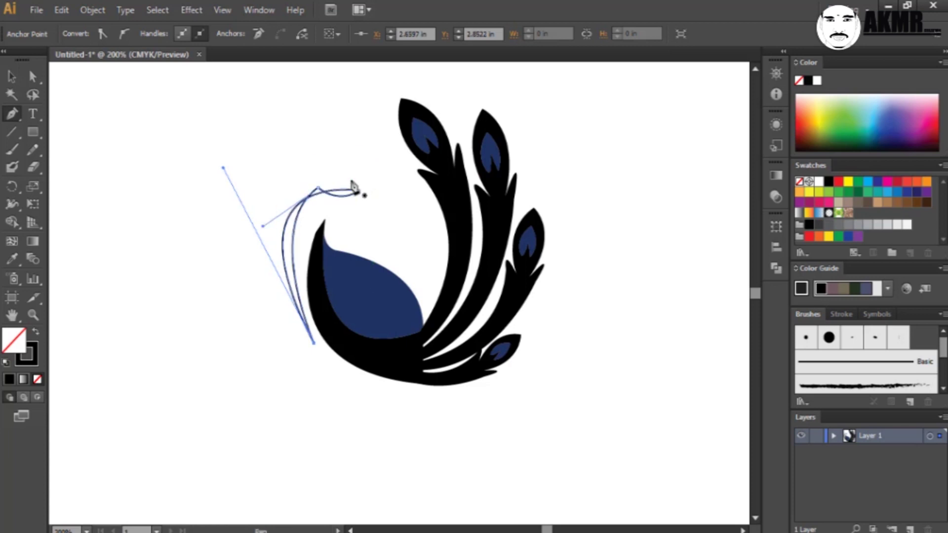
{"action": "left_click", "coordinate": [14, 77]}
Draw a pointed triangular beak in front of the head with the Pen tool.
{"action": "left_click", "coordinate": [351, 180]}
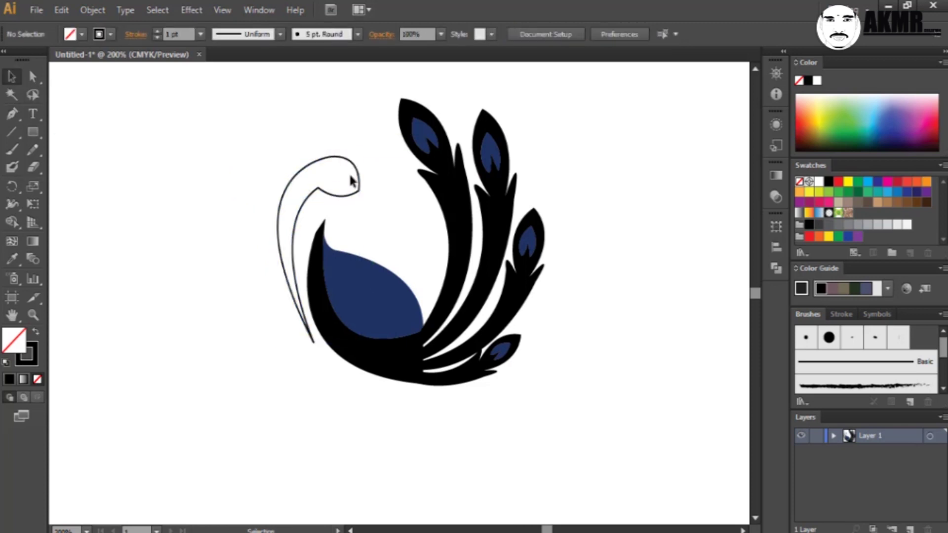
{"action": "left_click", "coordinate": [11, 114]}
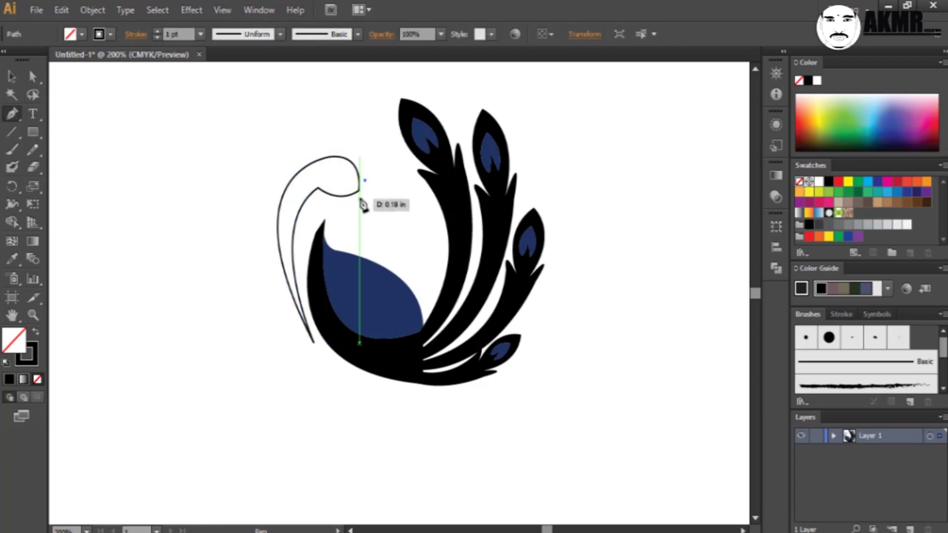
{"action": "left_click", "coordinate": [365, 190]}
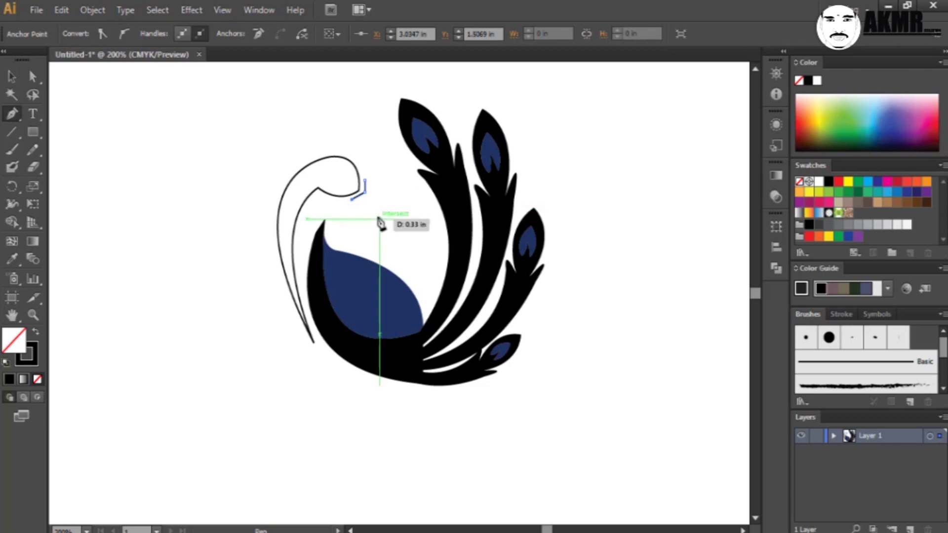
{"action": "left_click_drag", "start_coordinate": [383, 211], "coordinate": [389, 226]}
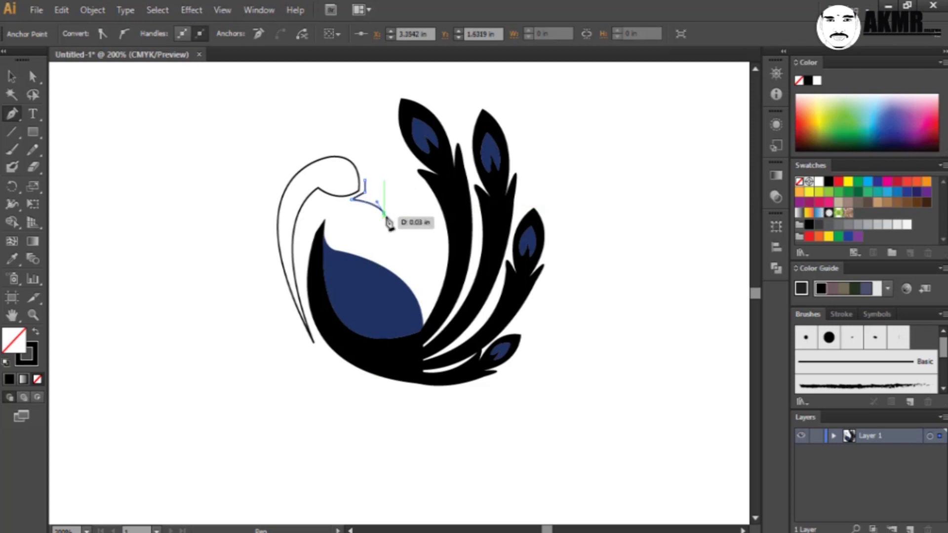
{"action": "left_click", "coordinate": [364, 181]}
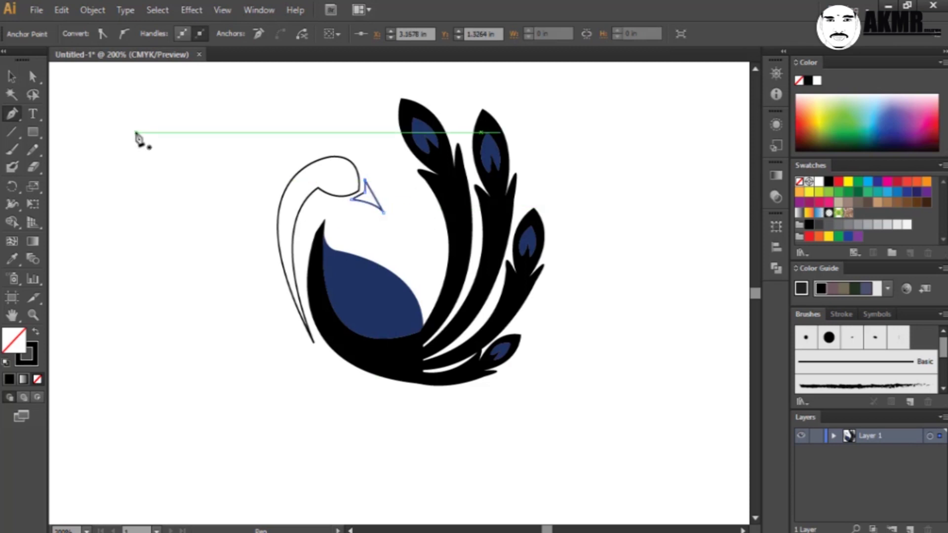
{"action": "key", "text": "v"}
Fill the beak and the neck-and-head shape solid black.
{"action": "left_click", "coordinate": [321, 162]}
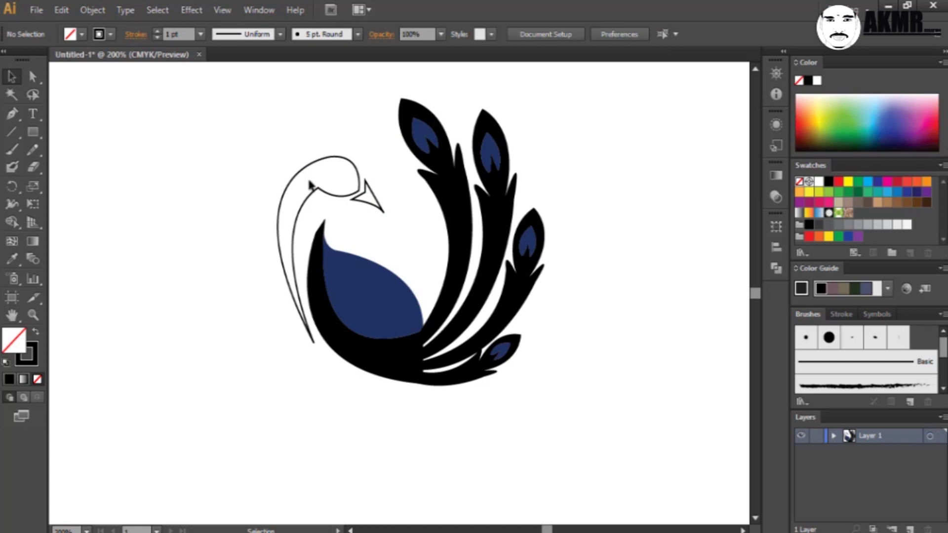
{"action": "left_click", "coordinate": [377, 206]}
{"action": "left_click", "coordinate": [35, 331]}
{"action": "left_click", "coordinate": [339, 186]}
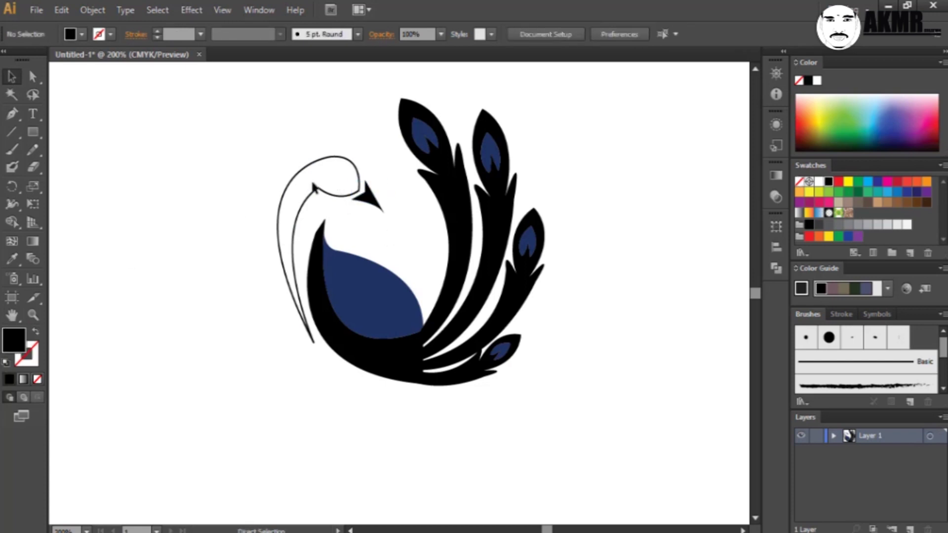
{"action": "left_click", "coordinate": [292, 229]}
{"action": "left_click", "coordinate": [35, 332]}
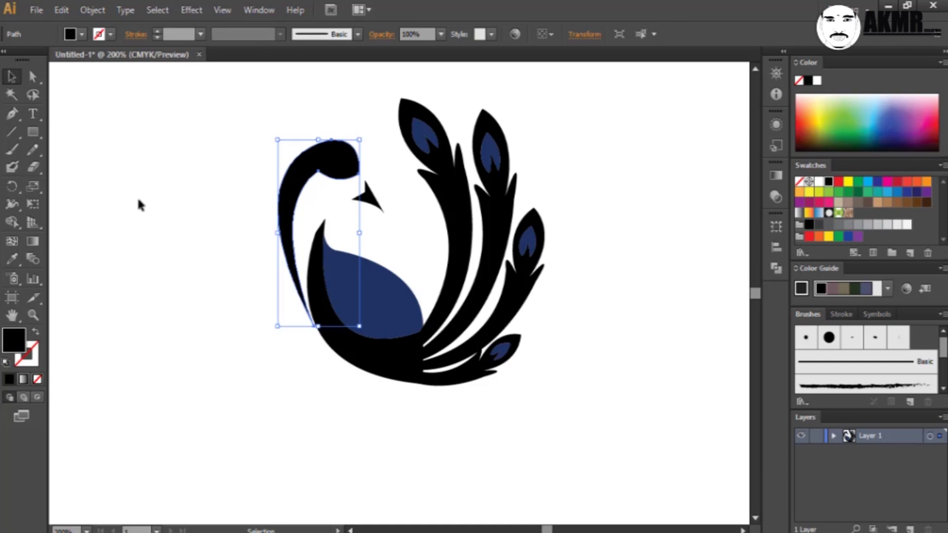
{"action": "left_click", "coordinate": [175, 210]}
Move the black neck and head slightly down onto the body.
{"action": "left_click", "coordinate": [308, 159]}
{"action": "left_click_drag", "start_coordinate": [308, 159], "coordinate": [313, 174]}
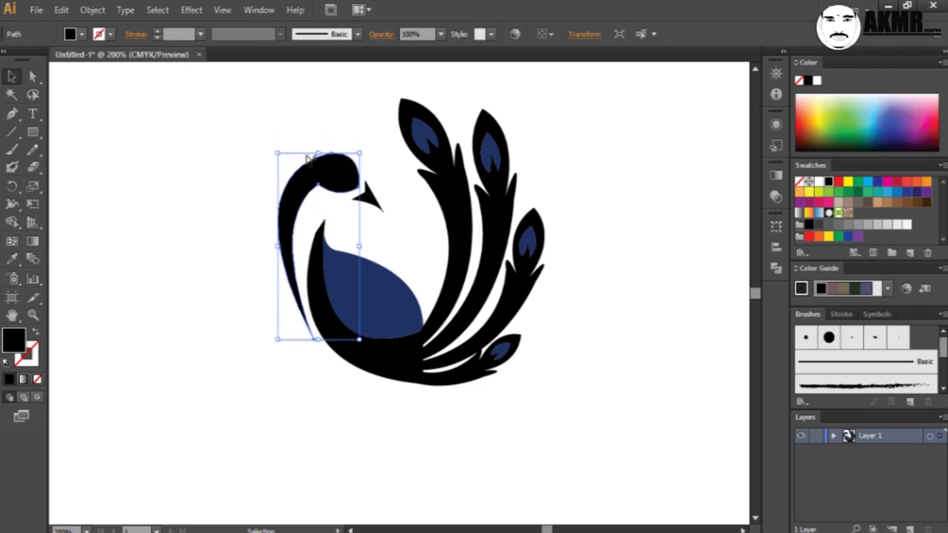
{"action": "left_click", "coordinate": [242, 139]}
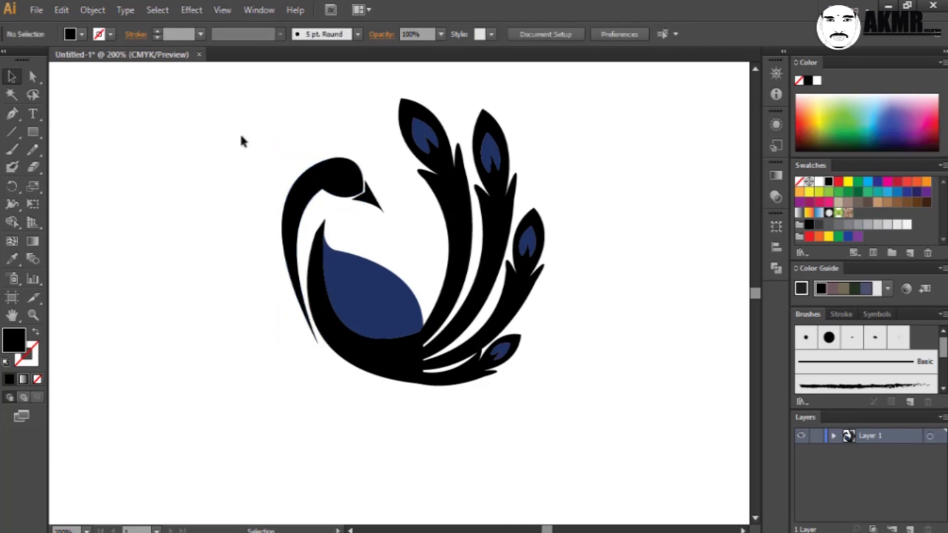
{"action": "left_click", "coordinate": [371, 200]}
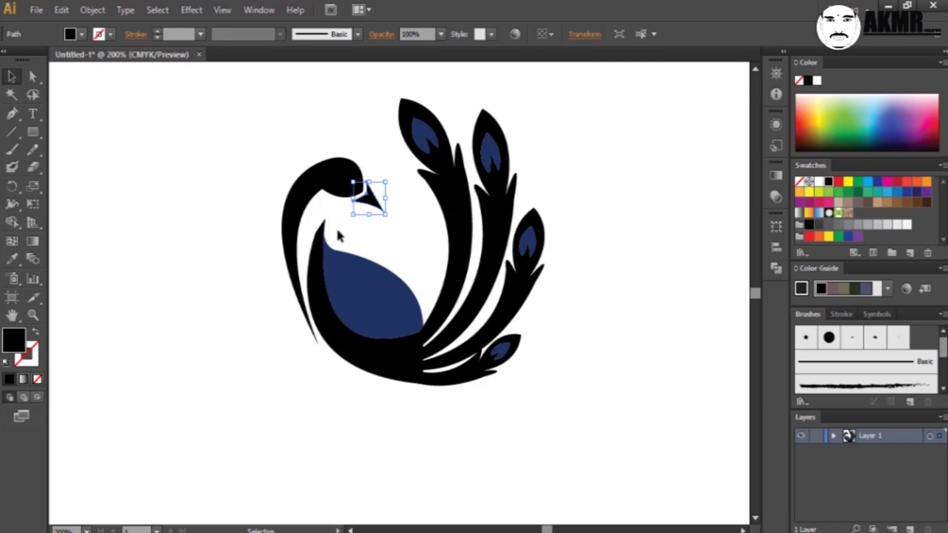
{"action": "left_click", "coordinate": [313, 93]}
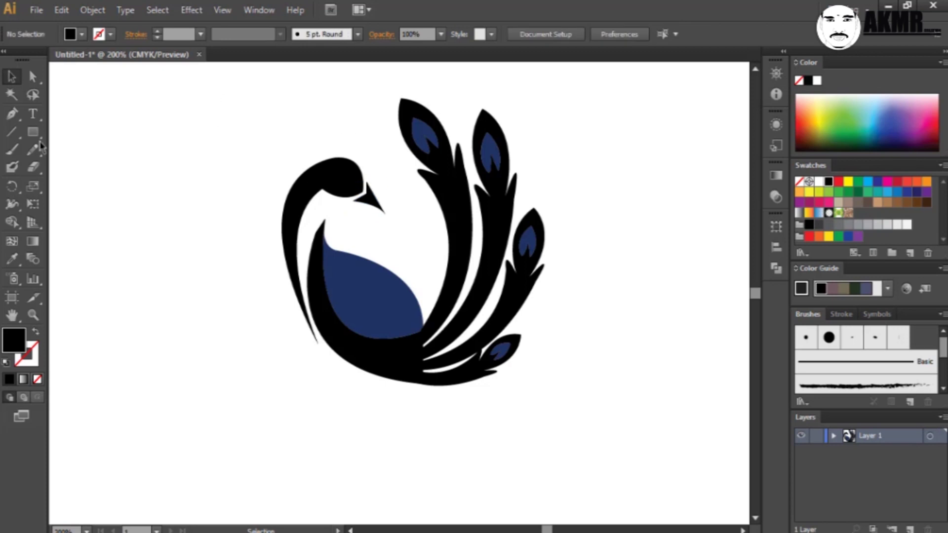
Draw the curved crest outline above the head with the Pen tool, with no fill.
{"action": "key", "text": "p"}
{"action": "left_click", "coordinate": [347, 132]}
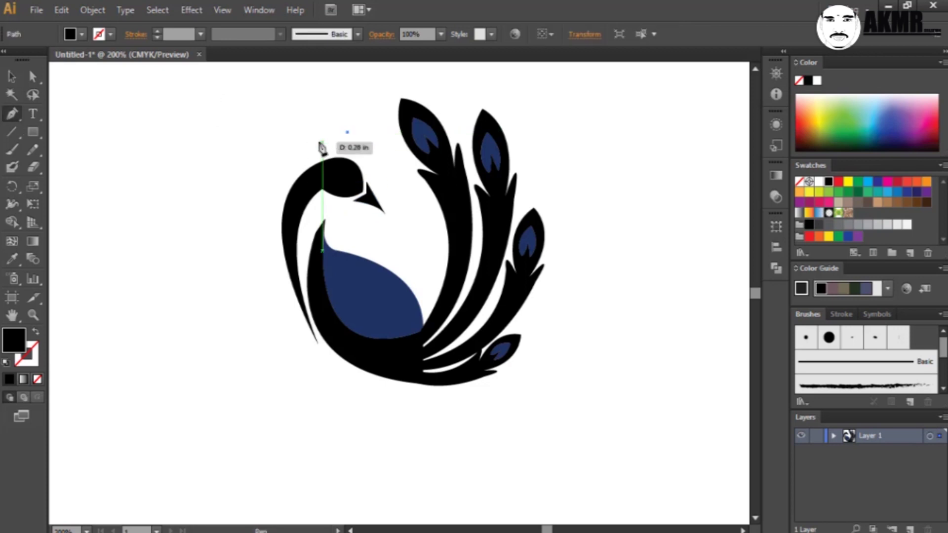
{"action": "left_click_drag", "start_coordinate": [305, 155], "coordinate": [319, 167]}
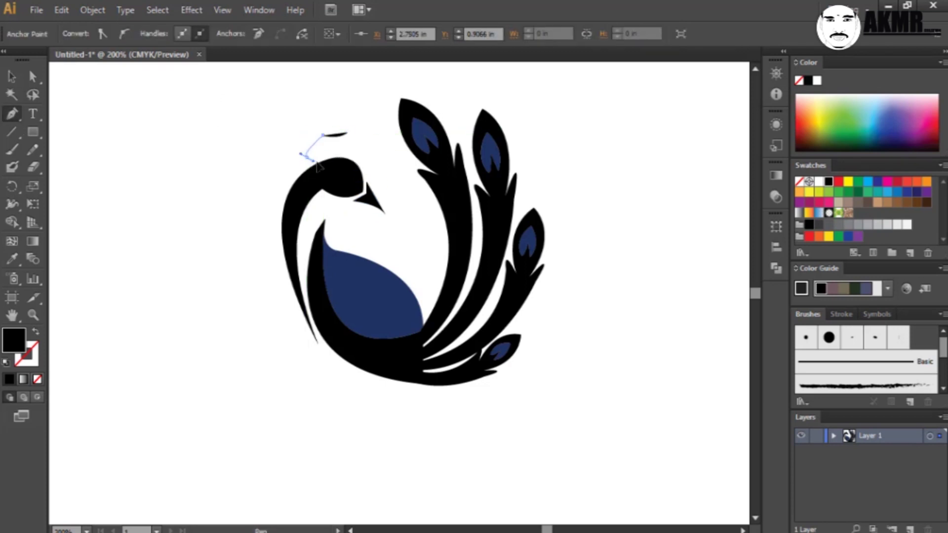
{"action": "left_click", "coordinate": [37, 379]}
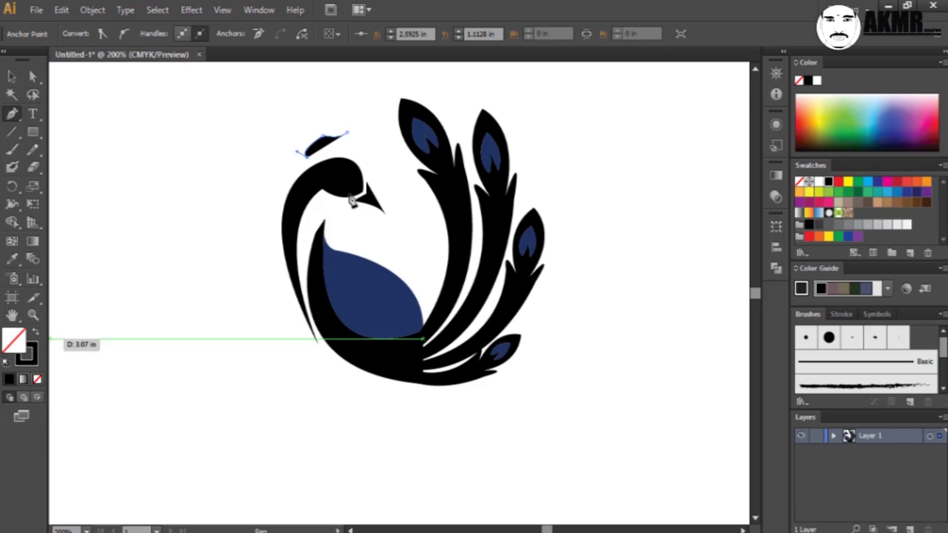
{"action": "left_click", "coordinate": [357, 146]}
{"action": "left_click_drag", "start_coordinate": [386, 150], "coordinate": [387, 151]}
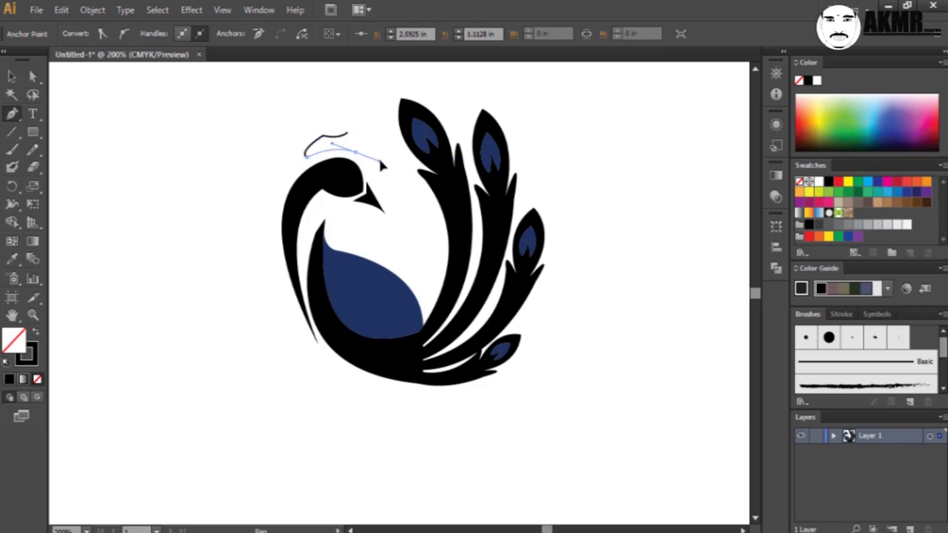
{"action": "mouse_move", "coordinate": [357, 153]}
{"action": "left_mouse_down"}
{"action": "mouse_move", "coordinate": [360, 160]}
{"action": "mouse_move", "coordinate": [381, 122]}
{"action": "left_mouse_up"}
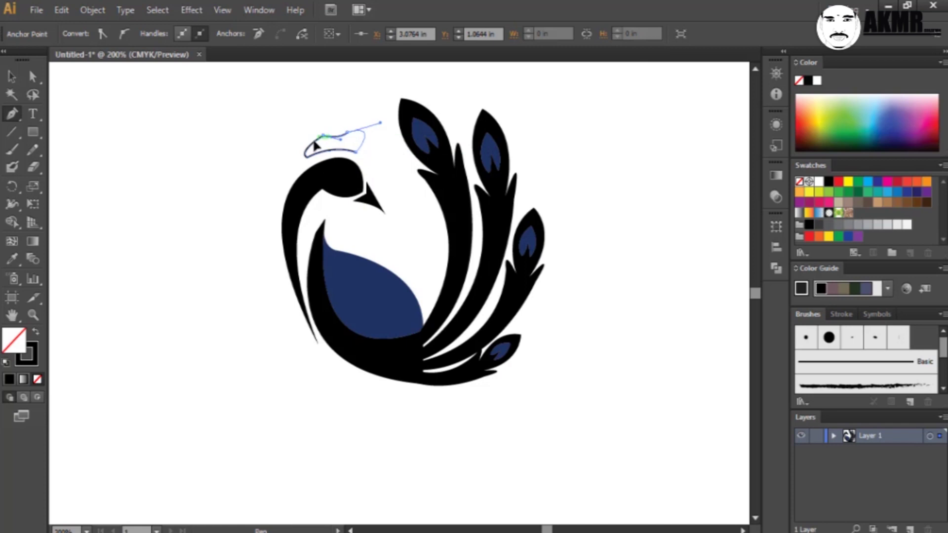
{"action": "left_click", "coordinate": [349, 134]}
{"action": "left_click", "coordinate": [156, 85], "text": "ctrl"}
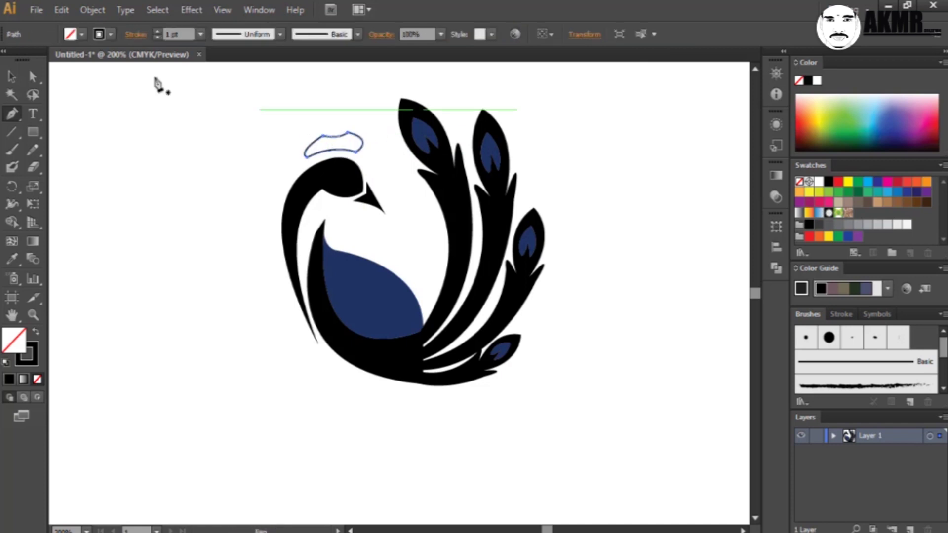
Reshape the crest's right end and close the path on its starting point.
{"action": "key", "text": "v"}
{"action": "left_click", "coordinate": [334, 134]}
{"action": "left_click", "coordinate": [337, 148]}
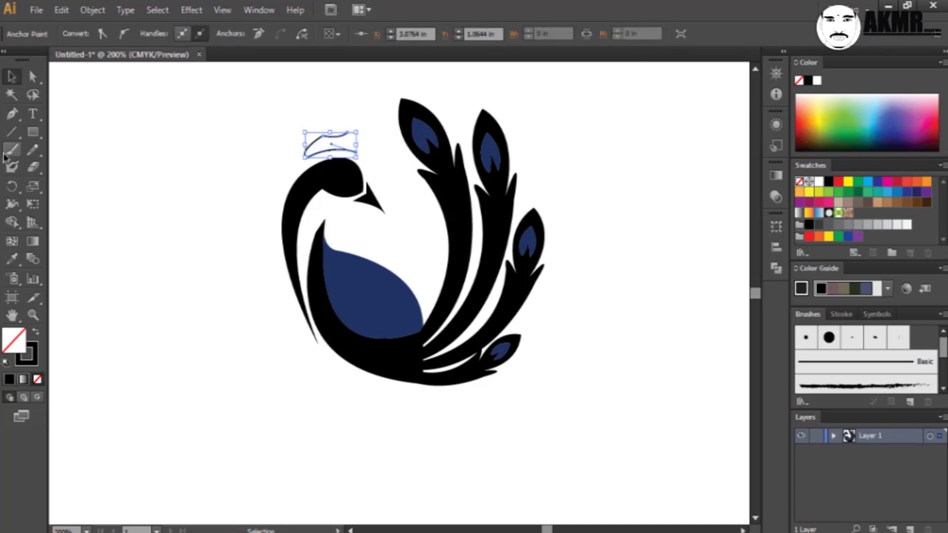
{"action": "left_click", "coordinate": [12, 113]}
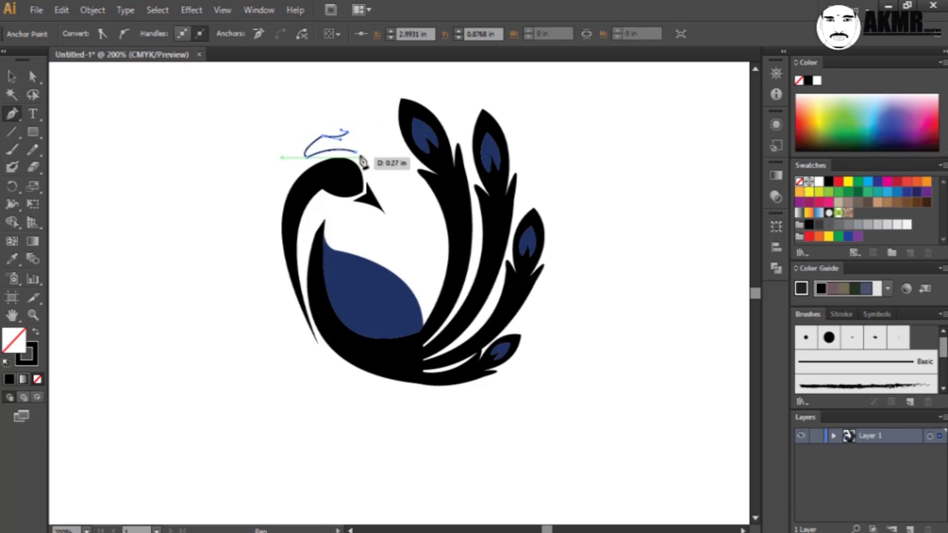
{"action": "left_click_drag", "start_coordinate": [361, 157], "coordinate": [370, 156]}
{"action": "left_click", "coordinate": [355, 146]}
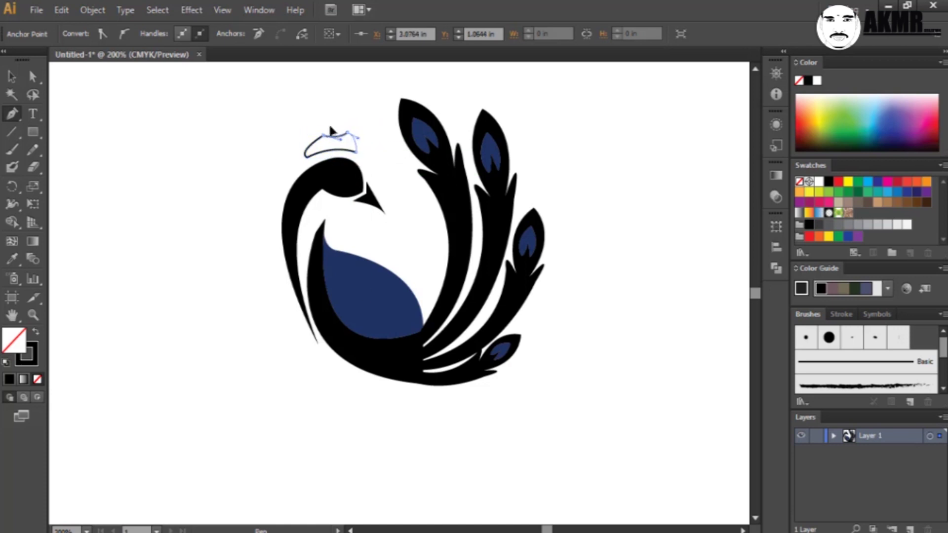
Fill the crest with the belly's navy using the Eyedropper.
{"action": "left_click", "coordinate": [12, 77]}
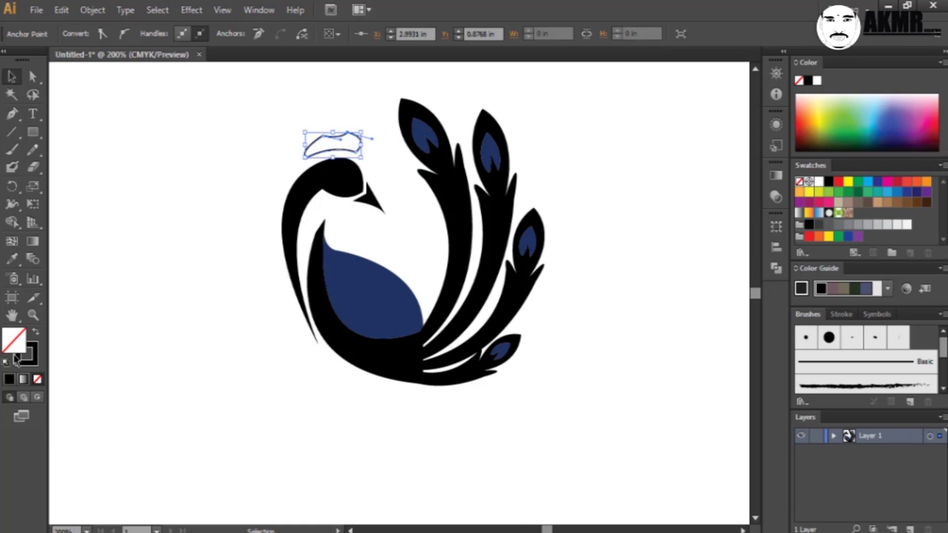
{"action": "key", "text": "i"}
{"action": "left_click", "coordinate": [370, 287]}
{"action": "key", "text": "v"}
{"action": "left_click", "coordinate": [390, 165]}
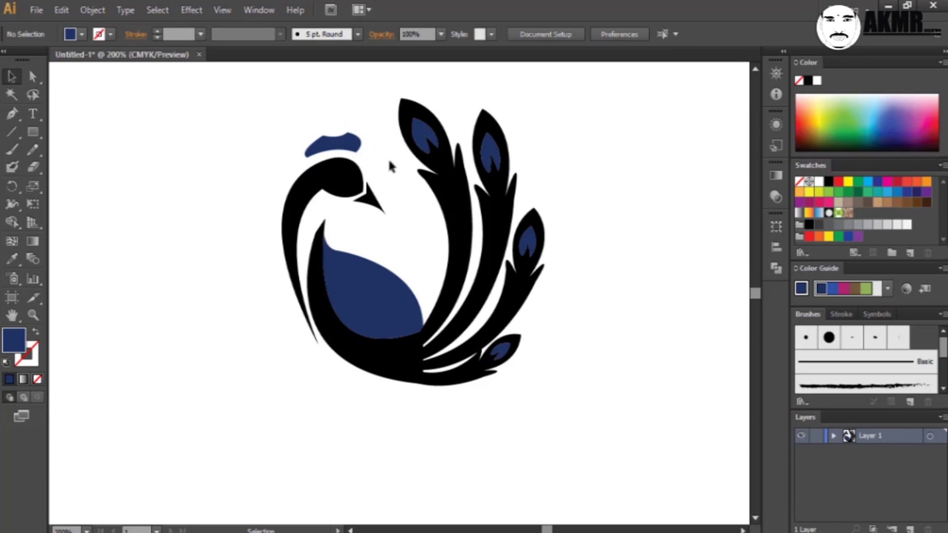
Narrow the navy crest from its right edge and nudge it slightly right.
{"action": "left_click", "coordinate": [334, 144]}
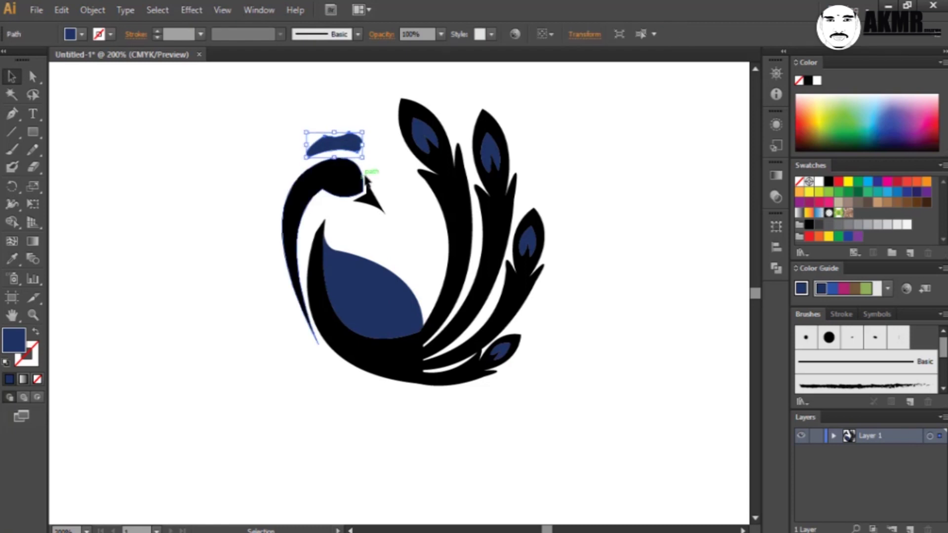
{"action": "left_click_drag", "start_coordinate": [361, 134], "coordinate": [360, 136]}
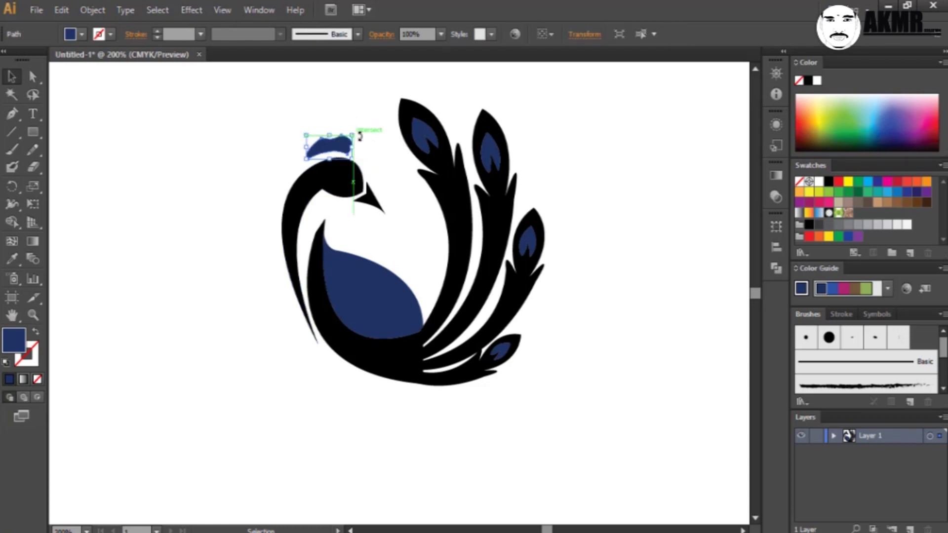
{"action": "key", "text": "Right"}
{"action": "key", "text": "Right"}
{"action": "key", "text": "Right"}
{"action": "left_click", "coordinate": [277, 174]}
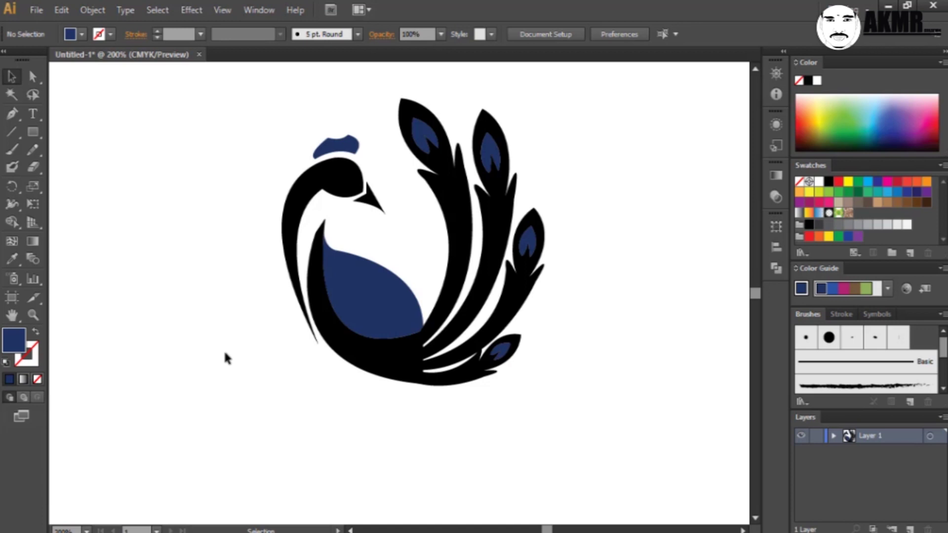
Adjust the navy belly shape's position a few pixels.
{"action": "left_click", "coordinate": [341, 315]}
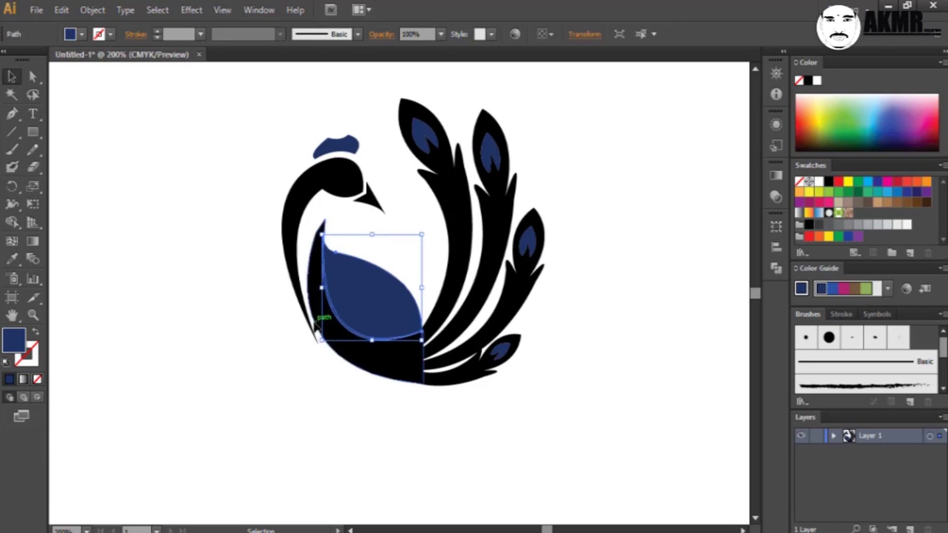
{"action": "left_click", "coordinate": [602, 341]}
{"action": "key", "text": "ctrl+z"}
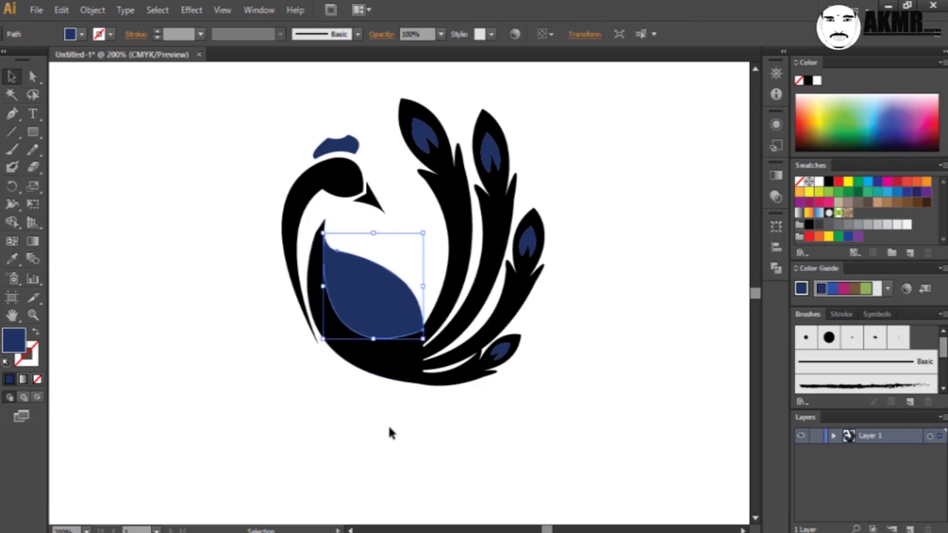
{"action": "left_click", "coordinate": [333, 422]}
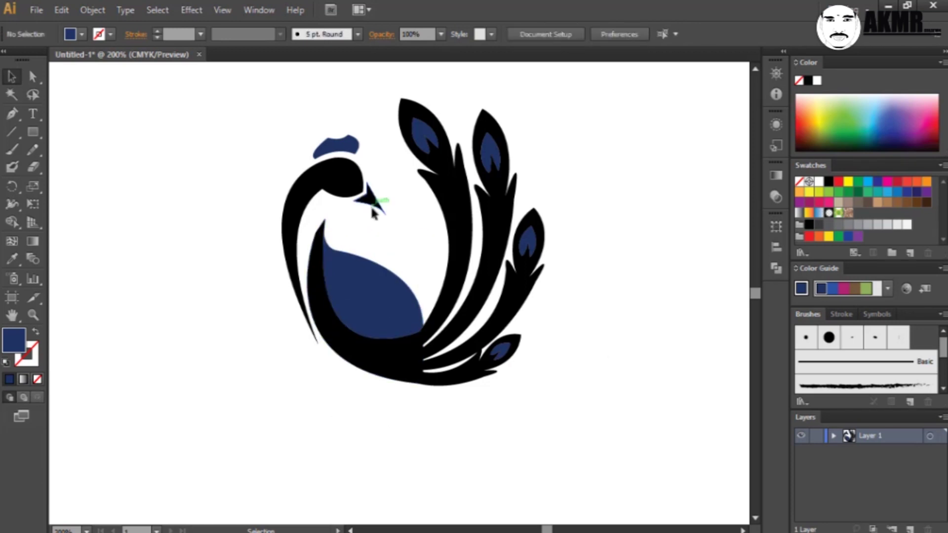
Draw a small white ellipse eye on the black head and tilt it about 30°.
{"action": "left_click_drag", "start_coordinate": [35, 136], "coordinate": [74, 169]}
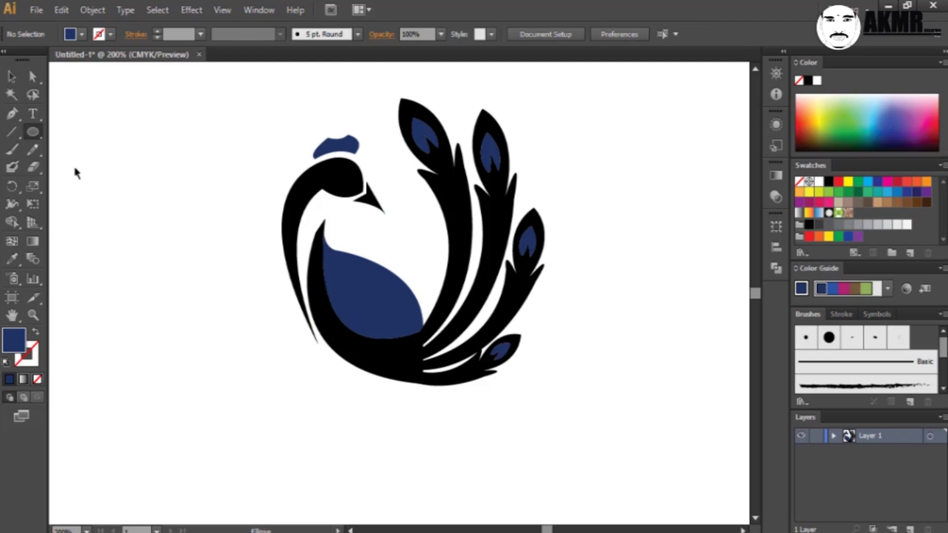
{"action": "mouse_move", "coordinate": [339, 172]}
{"action": "left_mouse_down"}
{"action": "mouse_move", "coordinate": [362, 181]}
{"action": "mouse_move", "coordinate": [353, 178]}
{"action": "left_mouse_up"}
{"action": "left_click", "coordinate": [82, 34]}
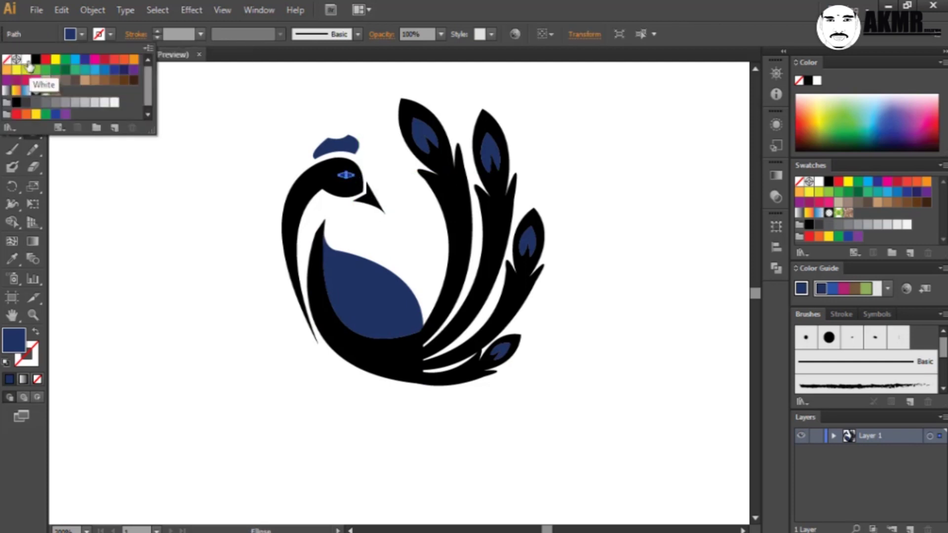
{"action": "left_click", "coordinate": [24, 73]}
{"action": "key", "text": "v"}
{"action": "left_click", "coordinate": [346, 174]}
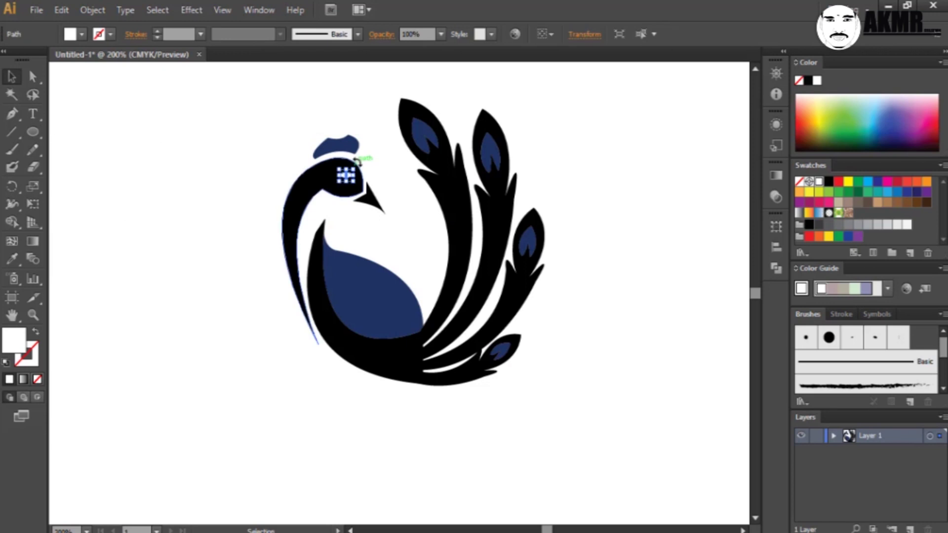
{"action": "mouse_move", "coordinate": [360, 165]}
{"action": "left_mouse_down"}
{"action": "mouse_move", "coordinate": [365, 194]}
{"action": "mouse_move", "coordinate": [356, 199]}
{"action": "left_mouse_up"}
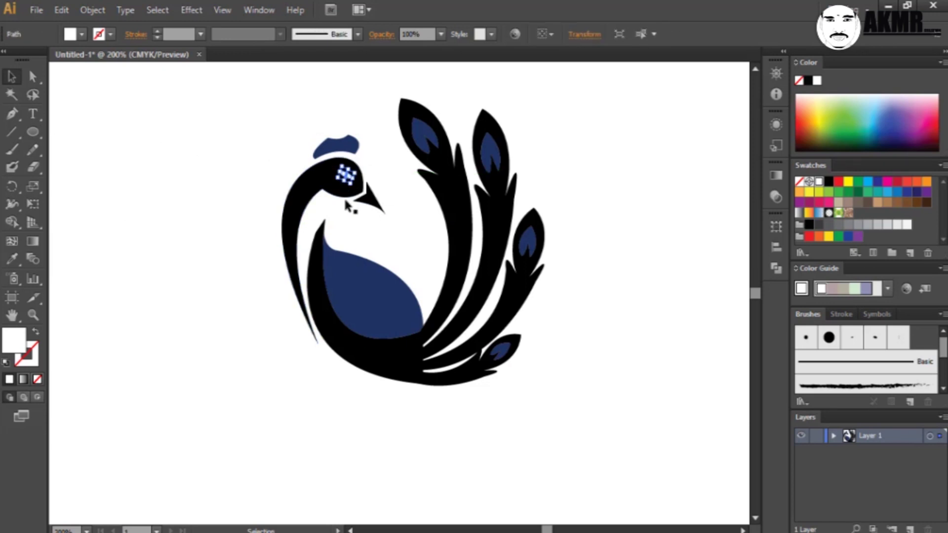
{"action": "left_click", "coordinate": [235, 147]}
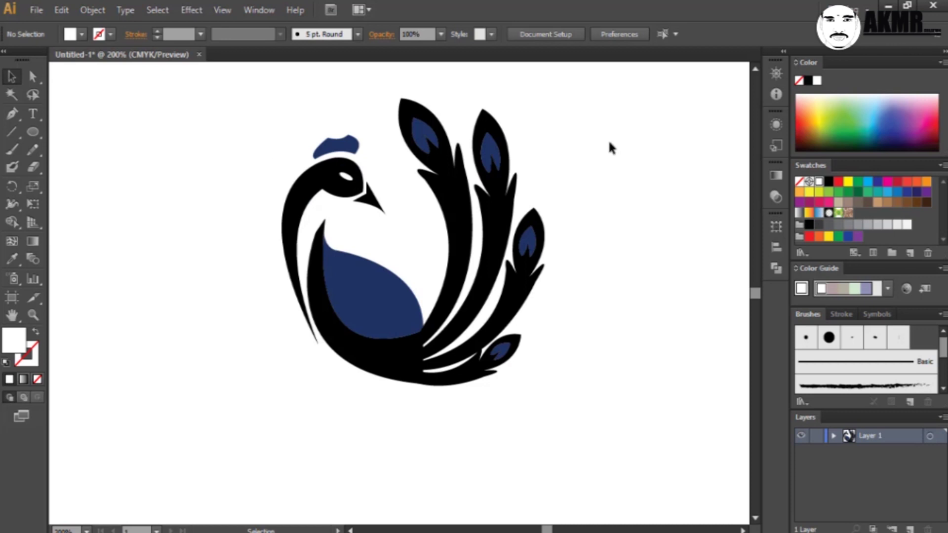
Nudge the black head and neck one step right and down.
{"action": "left_click_drag", "start_coordinate": [279, 99], "coordinate": [368, 203]}
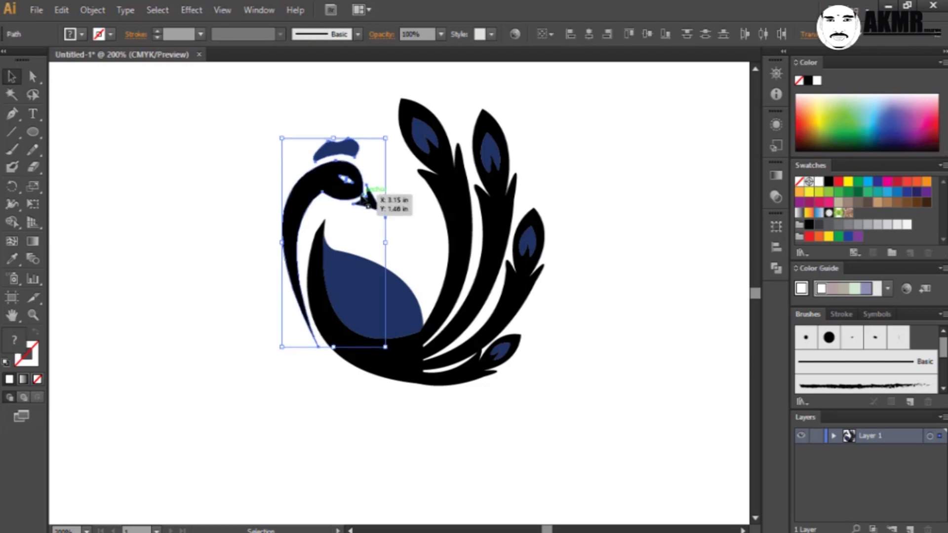
{"action": "key", "text": "Right"}
{"action": "key", "text": "Right"}
{"action": "key", "text": "Right"}
{"action": "key", "text": "Down"}
{"action": "key", "text": "Down"}
{"action": "key", "text": "Down"}
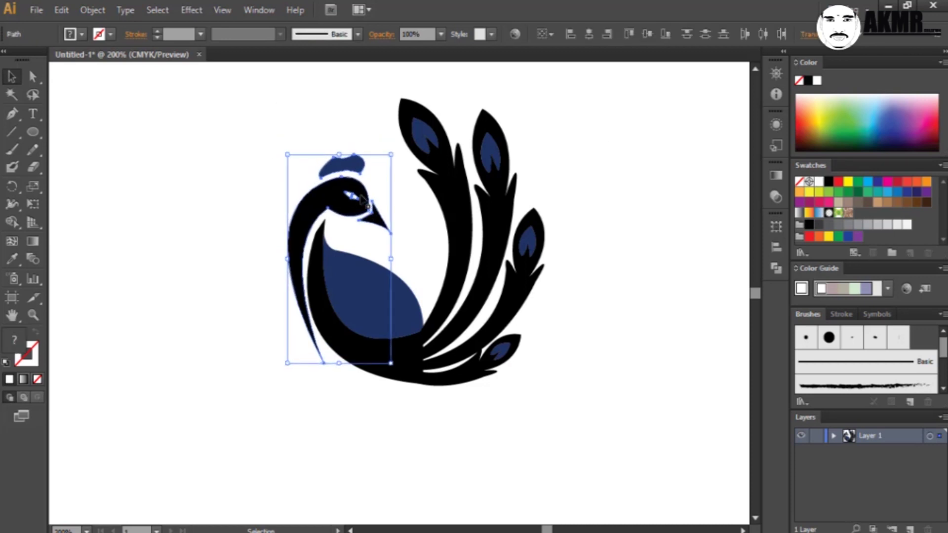
{"action": "left_click", "coordinate": [242, 196]}
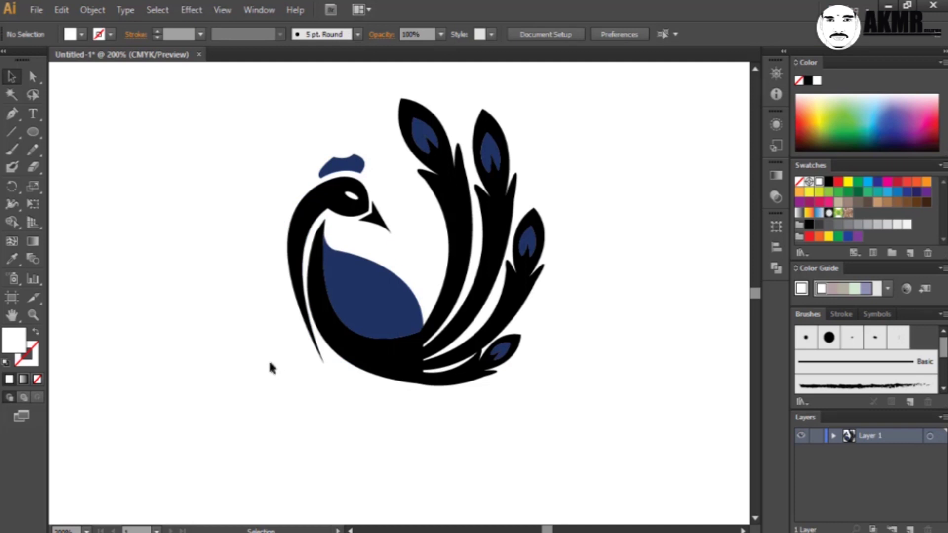
Fine-tune the head and neck position with repeated arrow-key nudges.
{"action": "left_click_drag", "start_coordinate": [284, 99], "coordinate": [390, 227]}
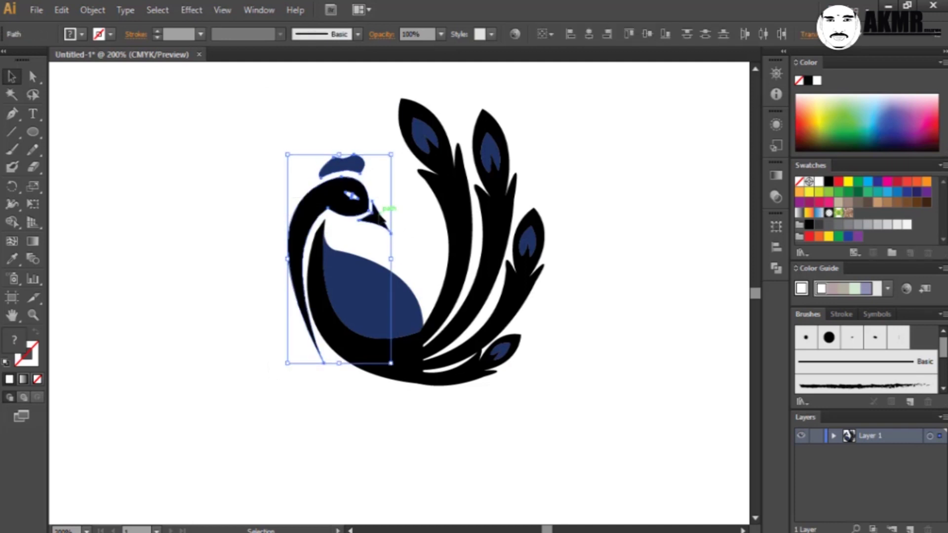
{"action": "key", "text": "Right"}
{"action": "key", "text": "Right"}
{"action": "key", "text": "Right"}
{"action": "key", "text": "Up"}
{"action": "key", "text": "Up"}
{"action": "key", "text": "Up"}
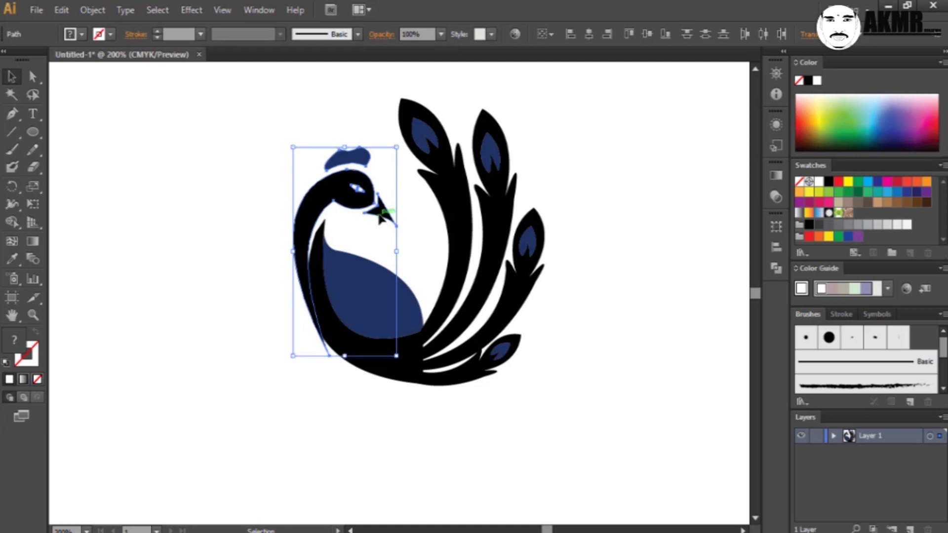
{"action": "key", "text": "Up"}
{"action": "key", "text": "Up"}
{"action": "key", "text": "Up"}
{"action": "key", "text": "Left"}
{"action": "key", "text": "Down"}
{"action": "key", "text": "Left"}
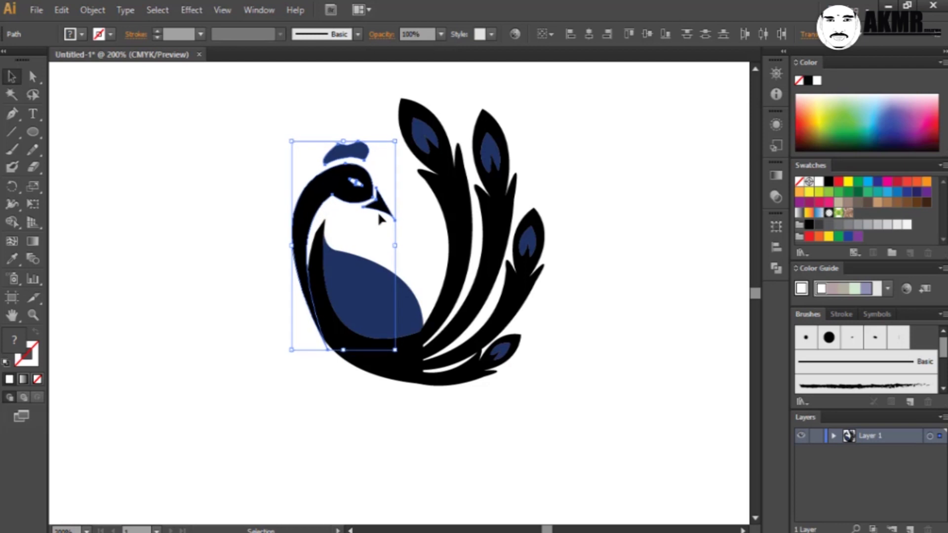
{"action": "key", "text": "Up"}
{"action": "key", "text": "Up"}
{"action": "key", "text": "Left"}
{"action": "key", "text": "Left"}
{"action": "key", "text": "Left"}
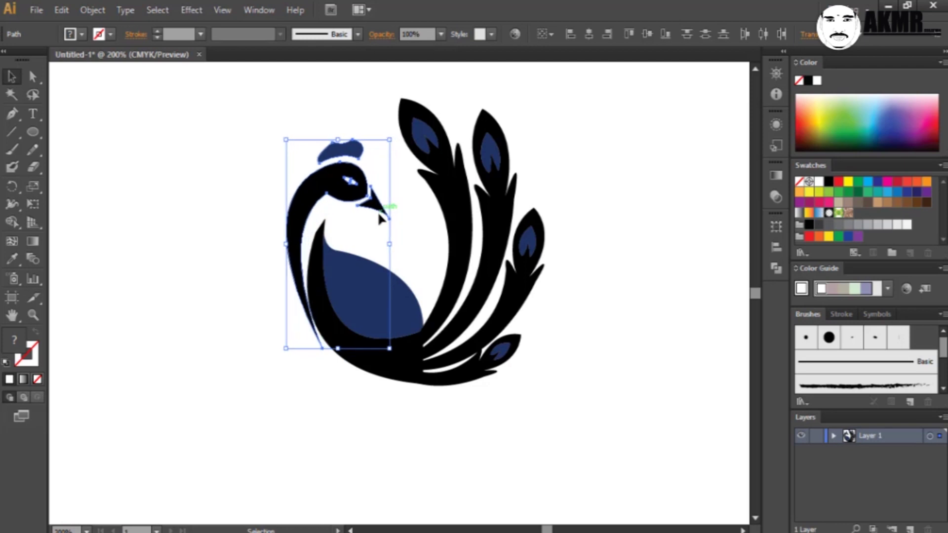
{"action": "key", "text": "Left"}
{"action": "key", "text": "Left"}
{"action": "key", "text": "Down"}
{"action": "key", "text": "Down"}
{"action": "key", "text": "Up"}
{"action": "key", "text": "Up"}
{"action": "key", "text": "Right"}
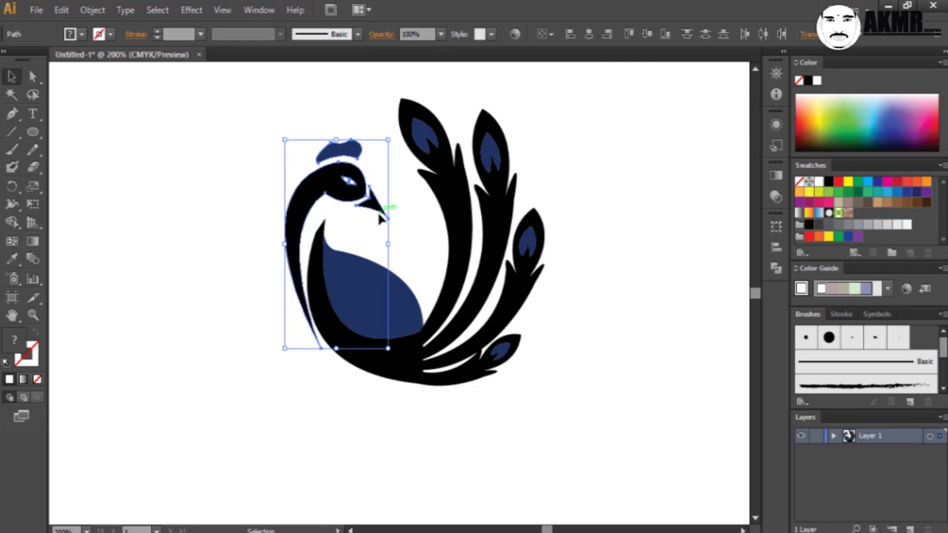
{"action": "left_click", "coordinate": [688, 399]}
{"action": "left_click", "coordinate": [299, 296]}
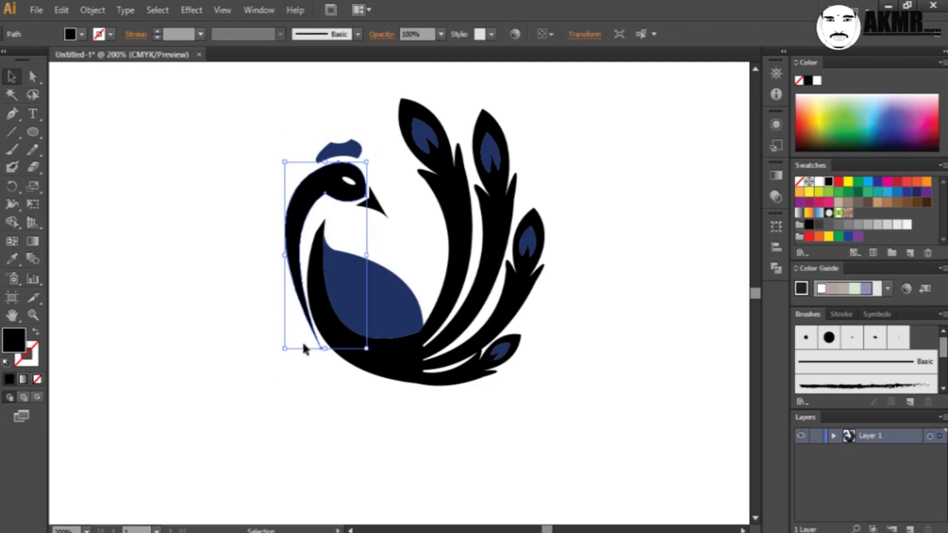
{"action": "left_click", "coordinate": [14, 121]}
{"action": "left_click_drag", "start_coordinate": [287, 259], "coordinate": [321, 348]}
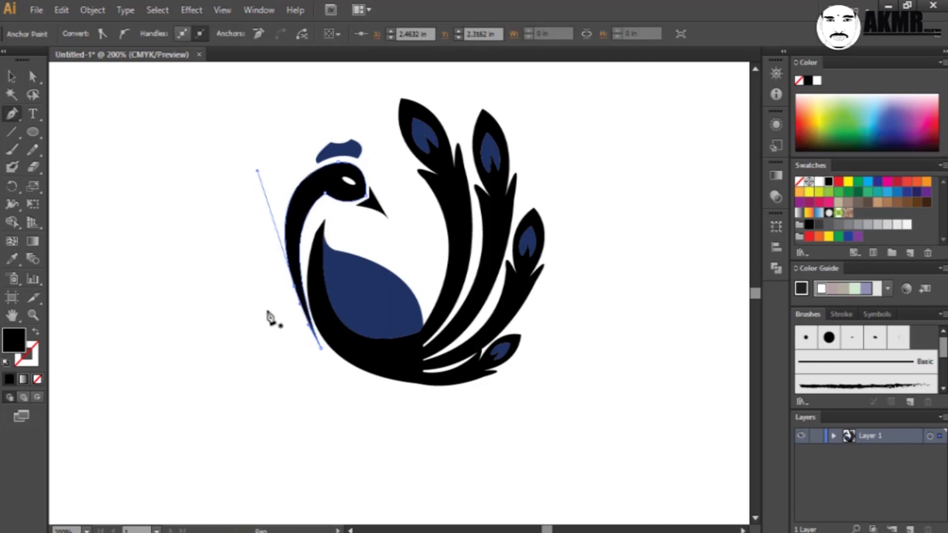
{"action": "left_click", "coordinate": [12, 76]}
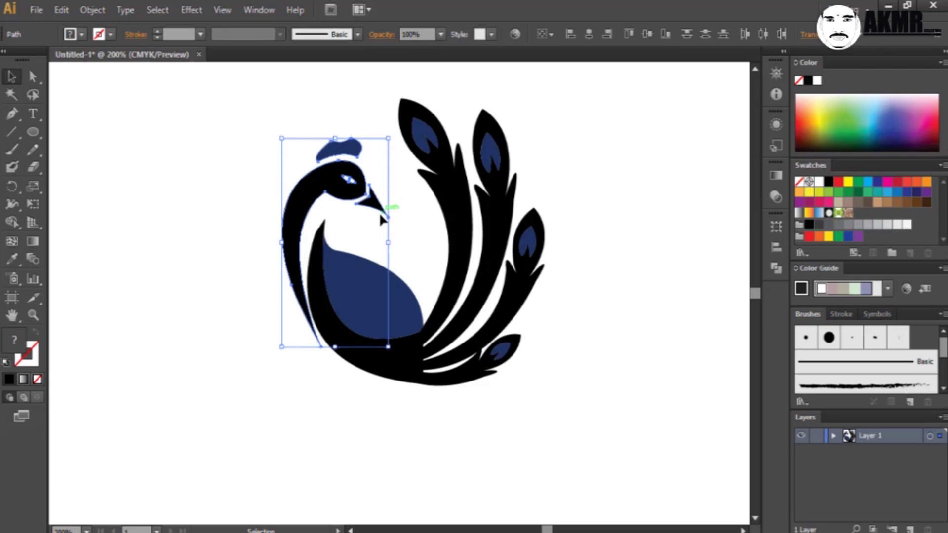
{"action": "left_click", "coordinate": [334, 468]}
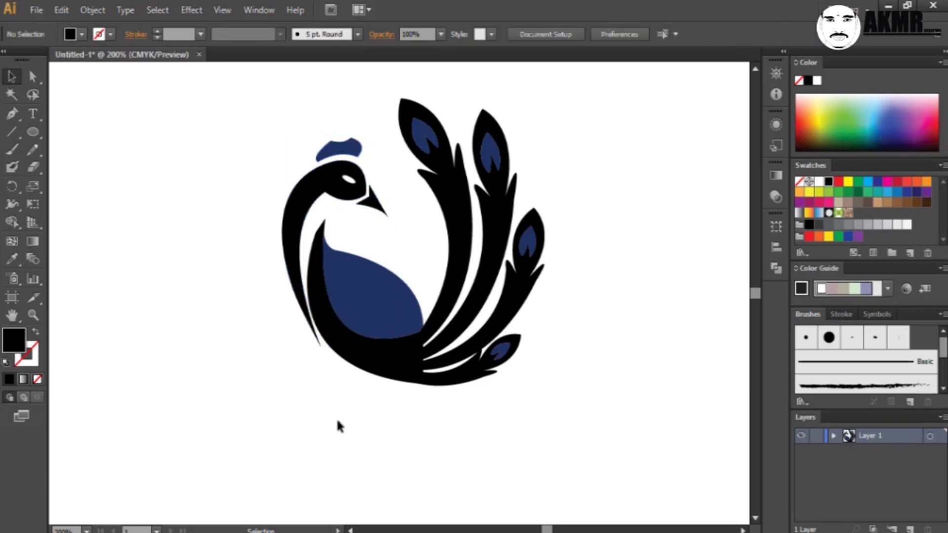
{"action": "key", "text": "ctrl+a"}
{"action": "left_click", "coordinate": [136, 206]}
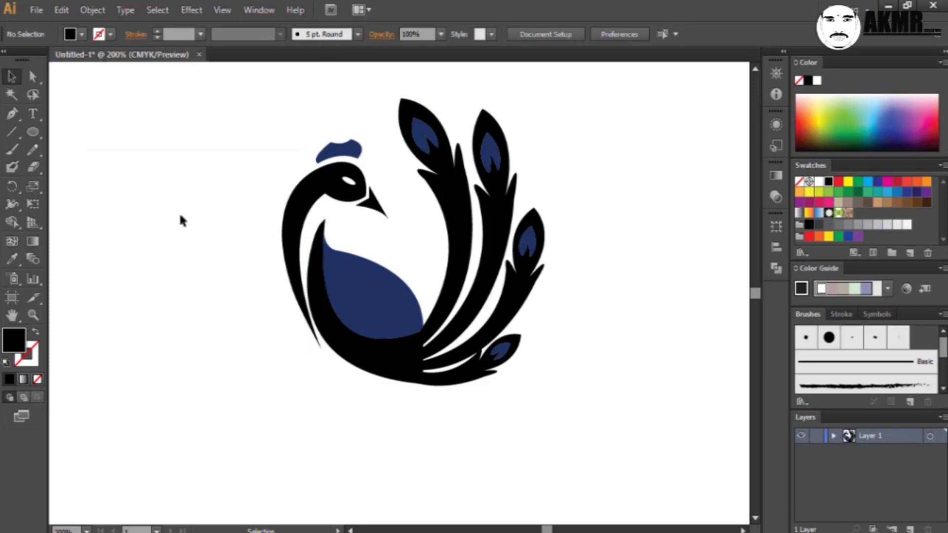
{"action": "left_click_drag", "start_coordinate": [305, 125], "coordinate": [387, 218]}
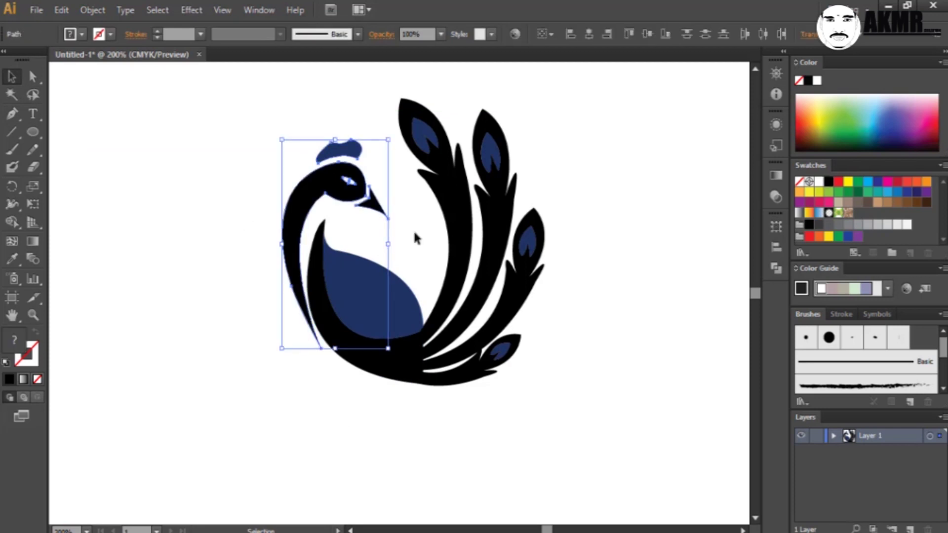
Rotate the head, crest and neck group a few degrees clockwise.
{"action": "mouse_move", "coordinate": [277, 134]}
{"action": "left_mouse_down"}
{"action": "mouse_move", "coordinate": [291, 135]}
{"action": "mouse_move", "coordinate": [279, 134]}
{"action": "left_mouse_up"}
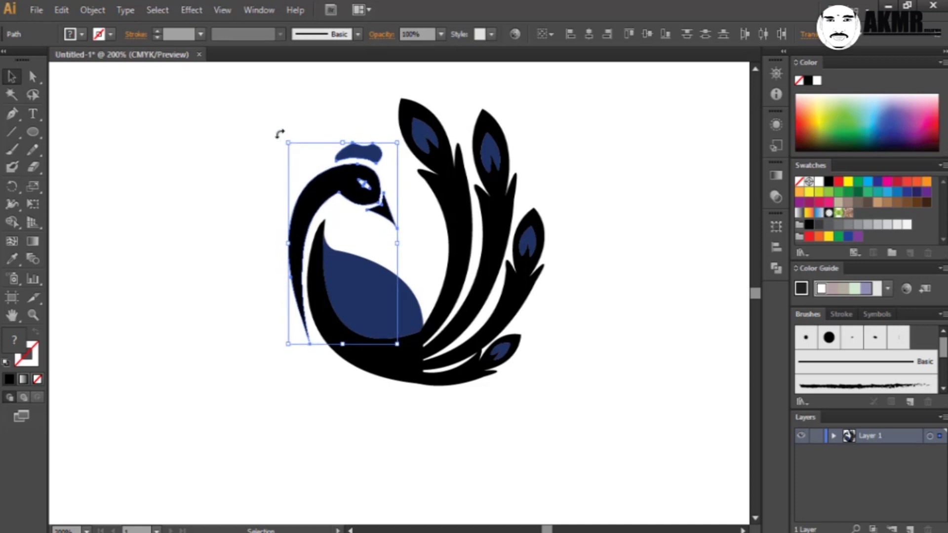
{"action": "left_click", "coordinate": [194, 173]}
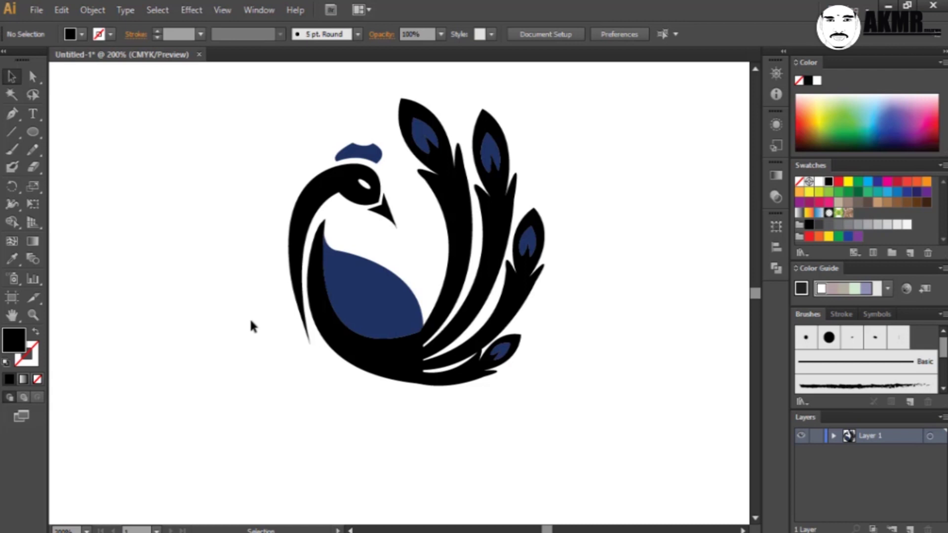
Select the black outer neck curve and activate the Eraser tool.
{"action": "left_click", "coordinate": [302, 316]}
{"action": "left_click", "coordinate": [33, 167]}
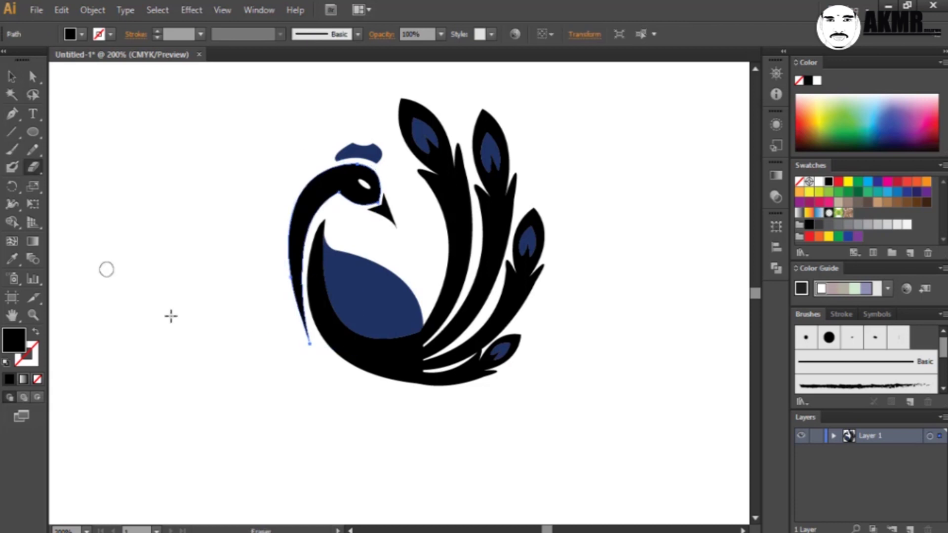